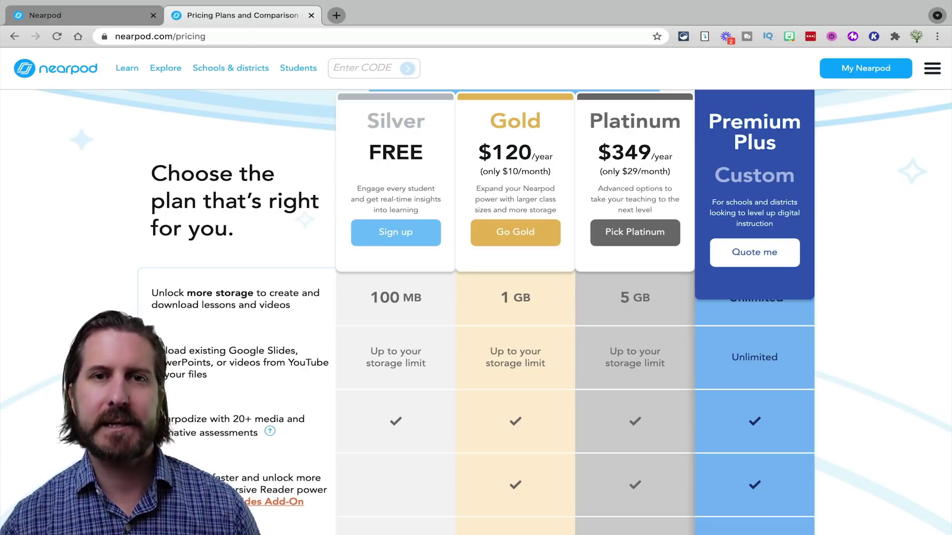
Step: Review the plan comparison table for storage, students per session, and the new live teaching features of each plan
scroll(476, 310, down, 4)
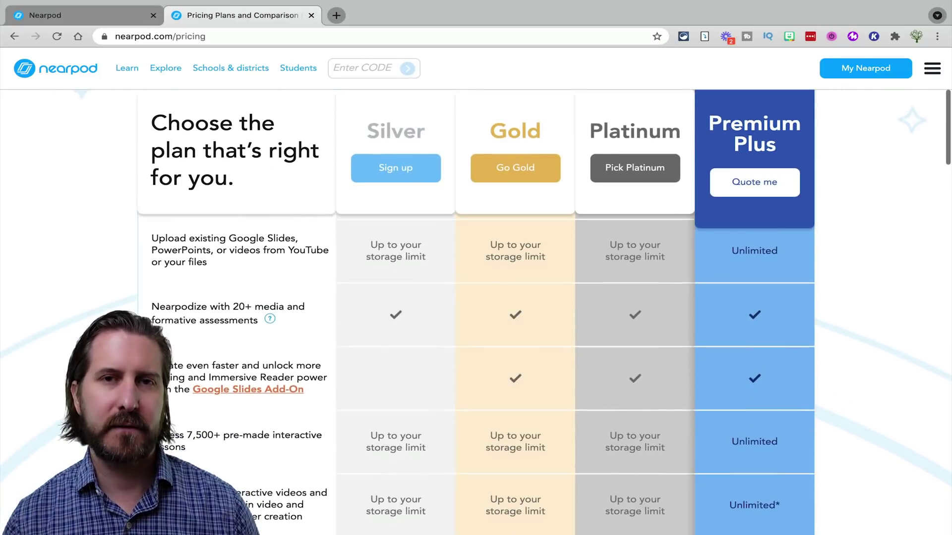
scroll(476, 310, down, 2)
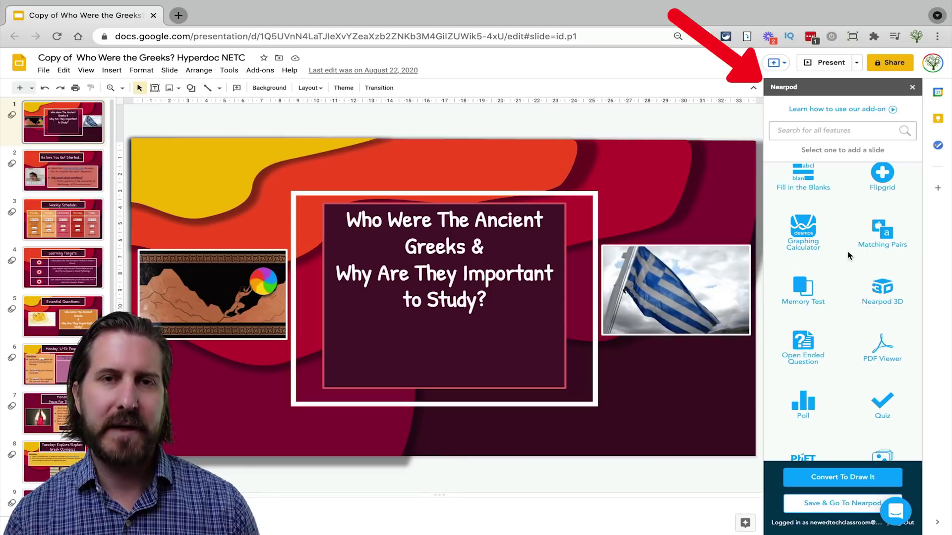
scroll(847, 255, down, 1)
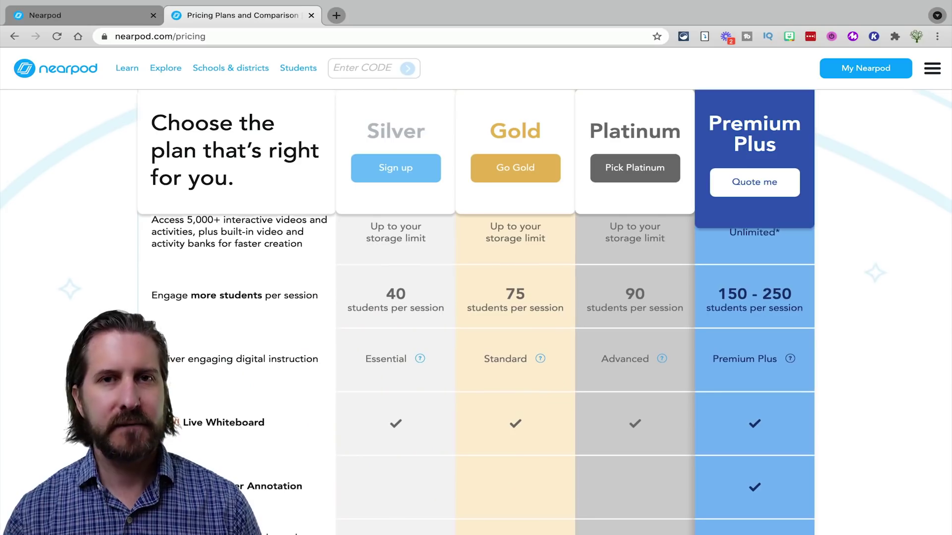
scroll(476, 313, down, 3)
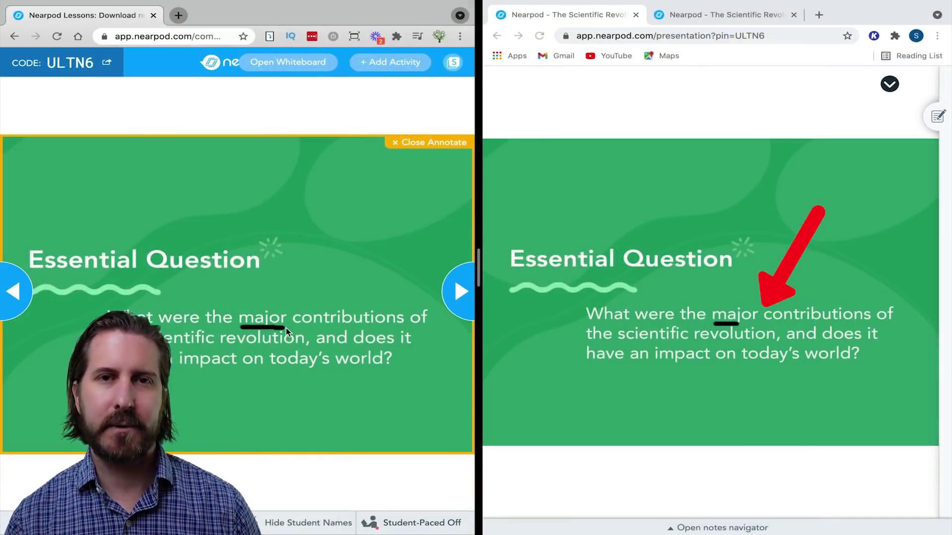
drag(241, 327, 406, 327)
drag(155, 347, 301, 345)
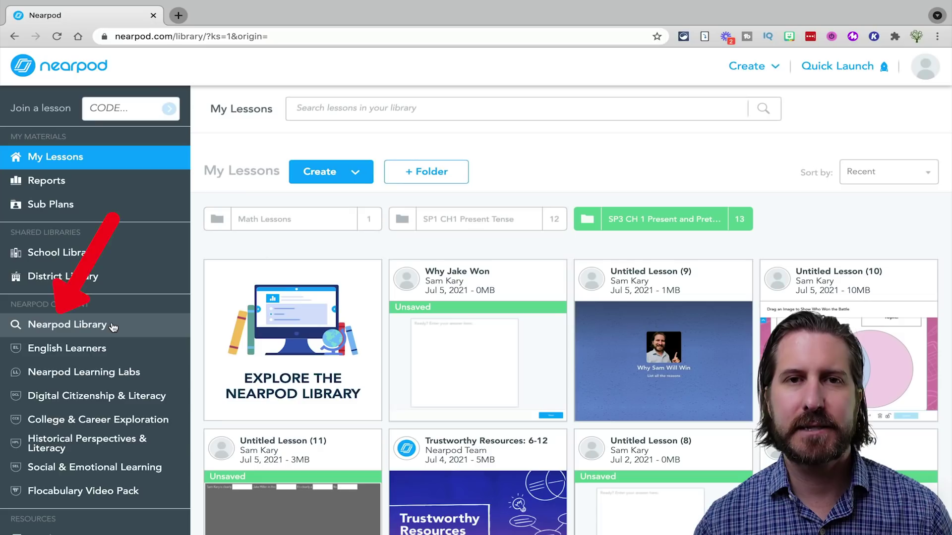
Step: Open the Nearpod Library and browse its Lessons category
click(114, 327)
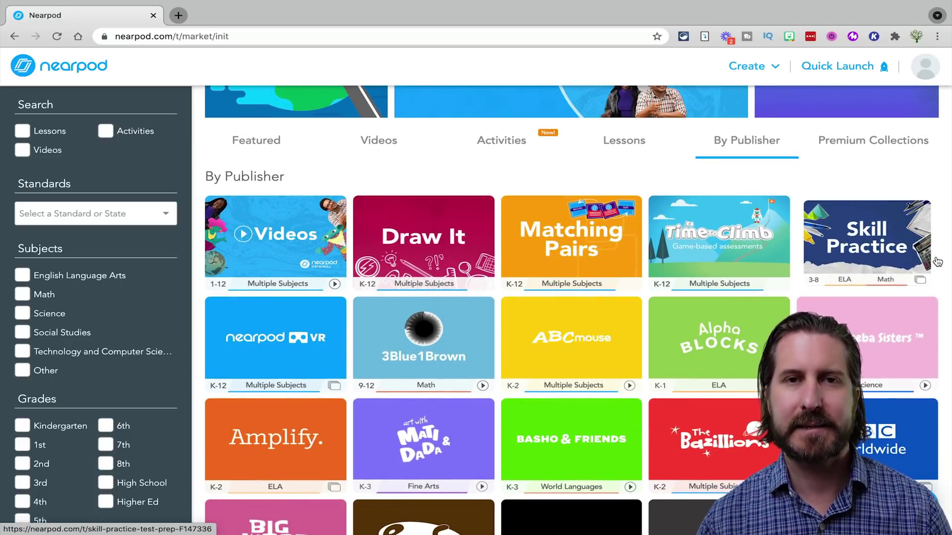
click(639, 141)
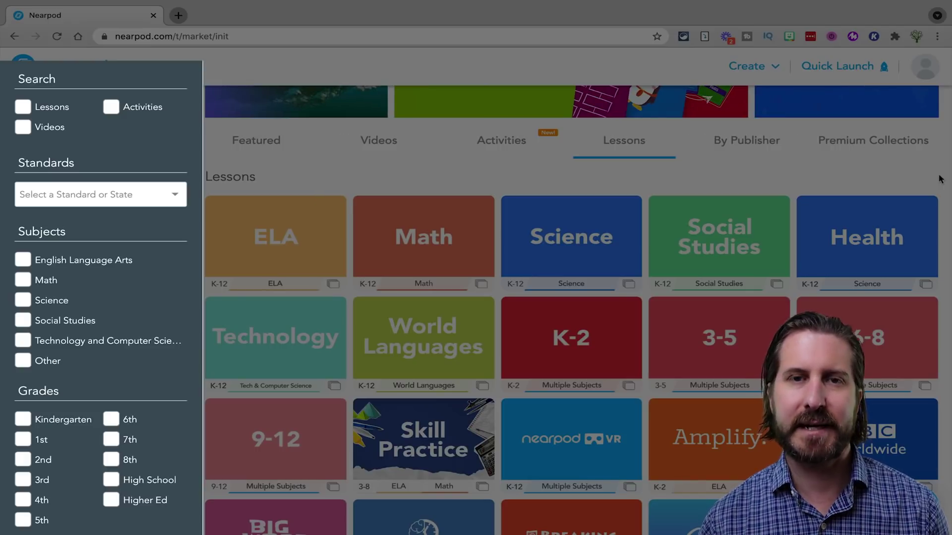
scroll(940, 179, up, 4)
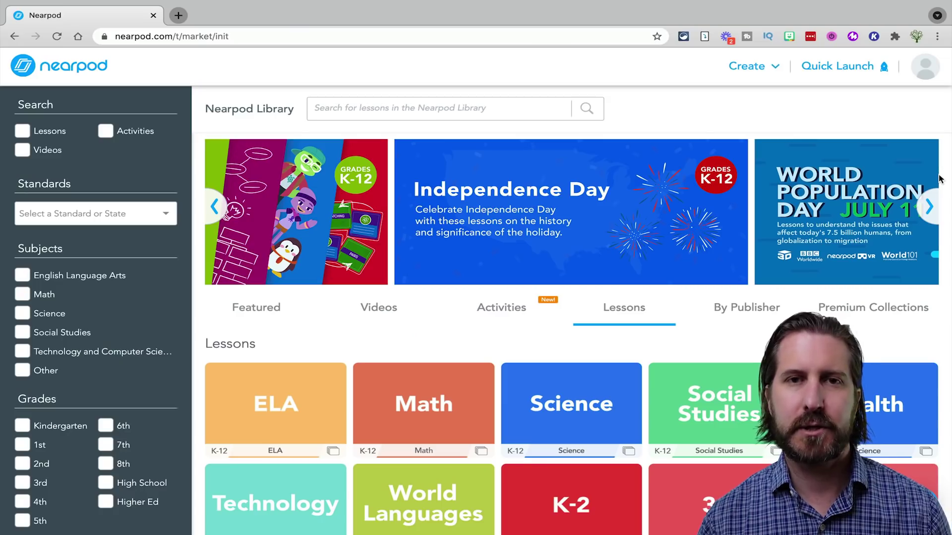
scroll(142, 296, down, 2)
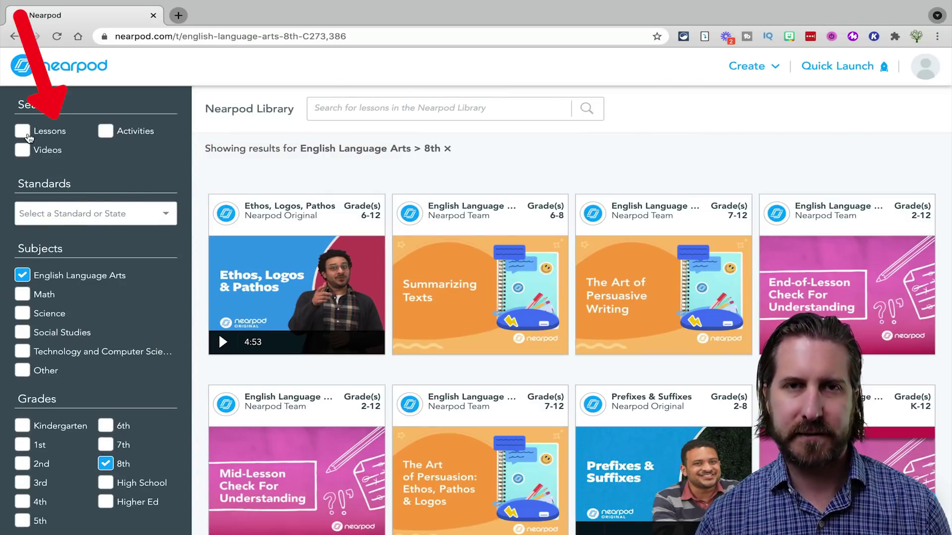
Step: Limit the 8th-grade English Language Arts results to lessons and preview the first slides of The Art of Persuasive Writing
click(23, 132)
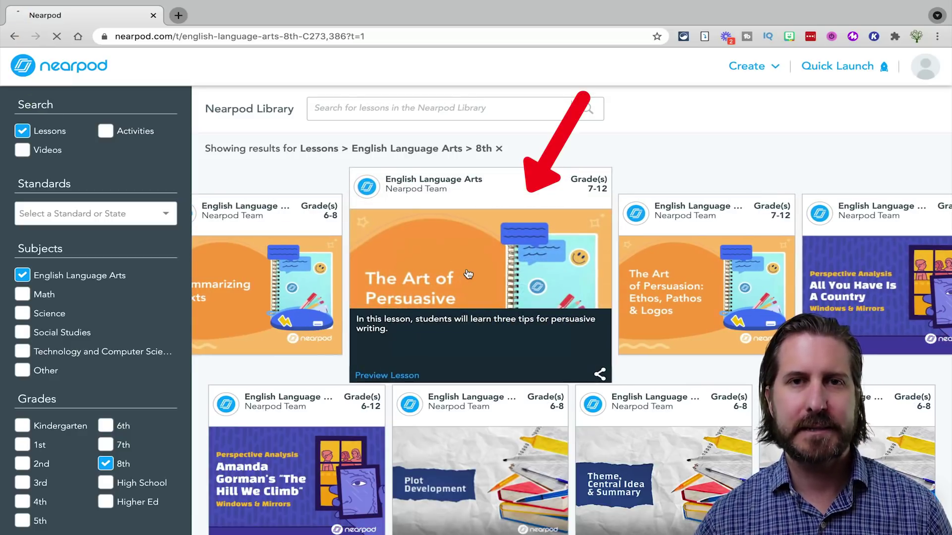
click(468, 274)
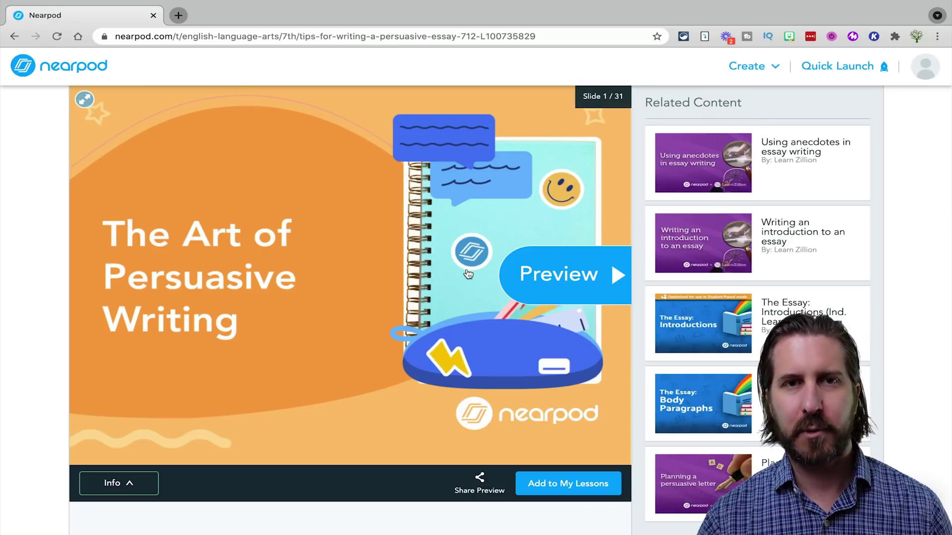
click(620, 276)
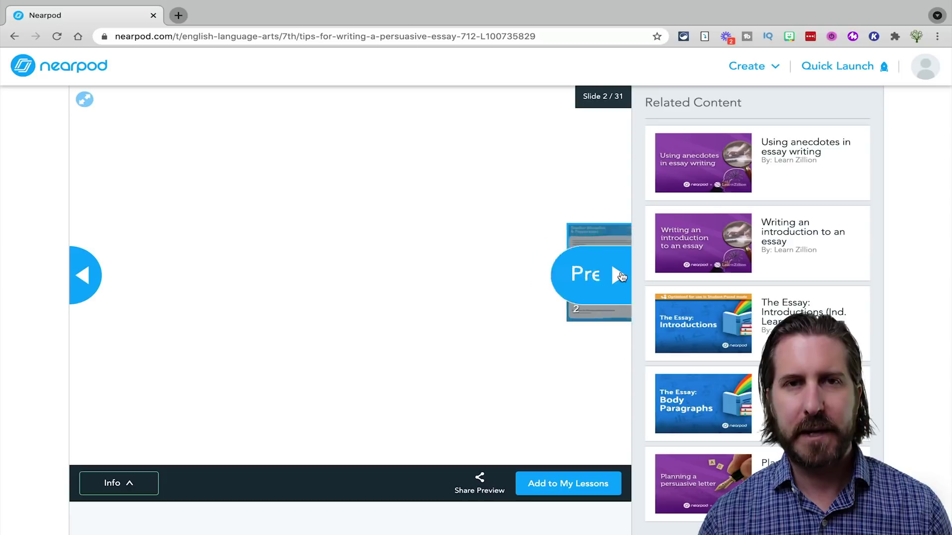
click(619, 276)
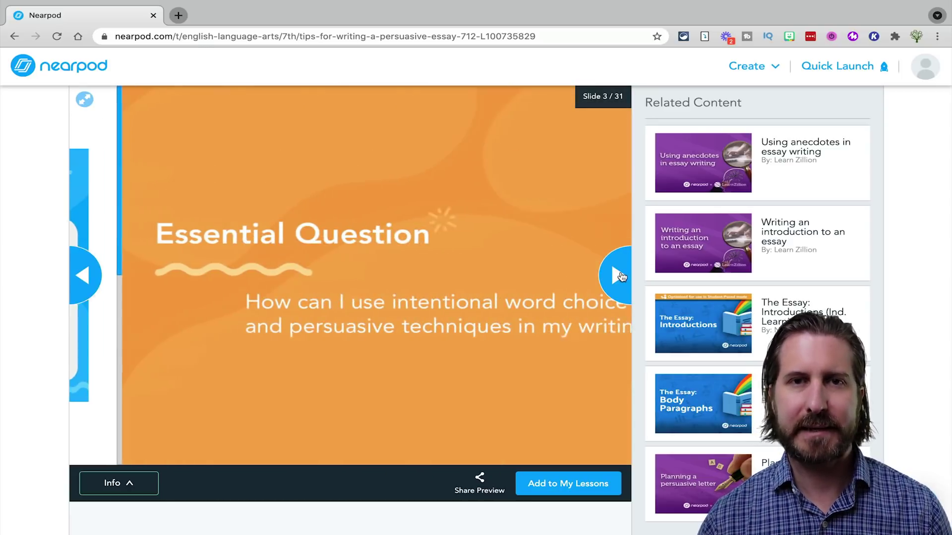
click(619, 276)
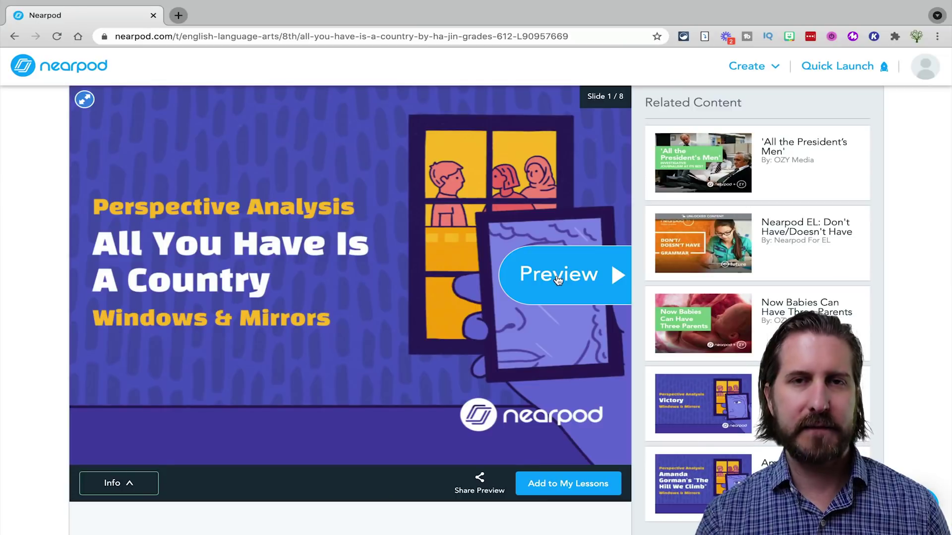
Step: Preview the opening slides of All You Have Is A Country and close the Comparative & Superlative Adjectives video
click(558, 275)
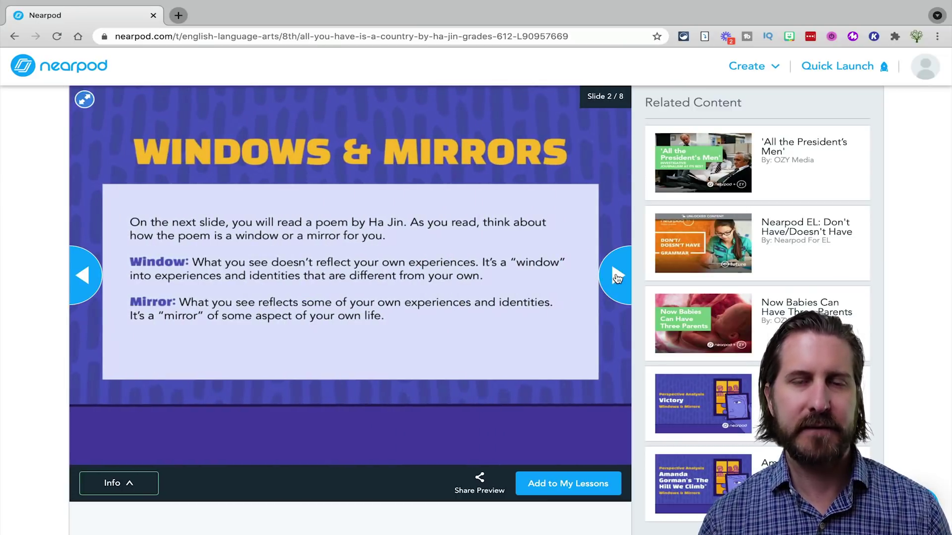
click(616, 276)
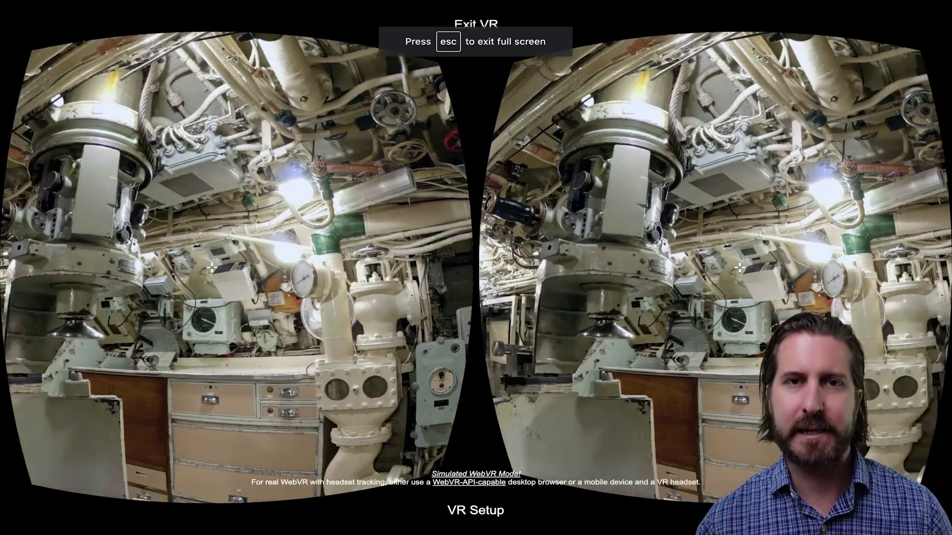
key(Escape)
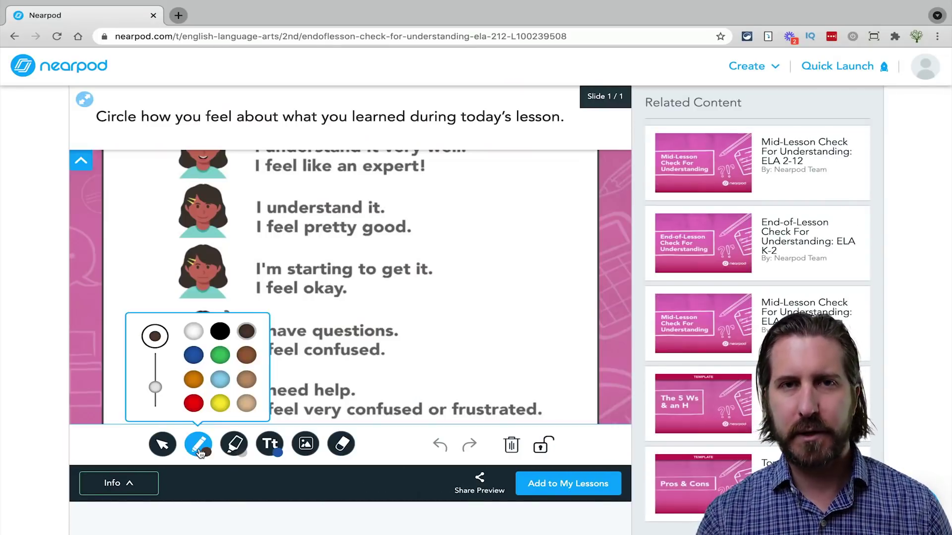
Step: Set the pen color to black and circle "I'm starting to get it. I feel okay." on the lesson check slide
click(198, 446)
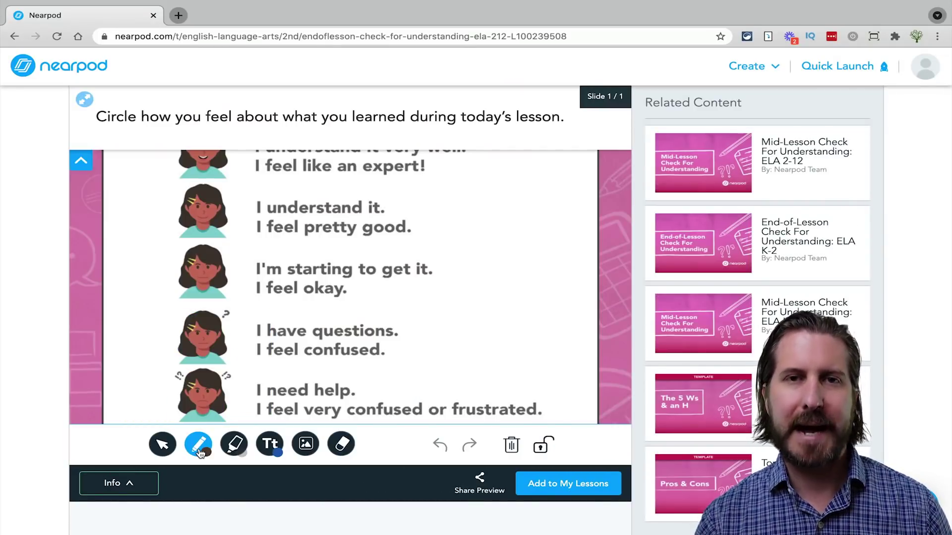
click(199, 447)
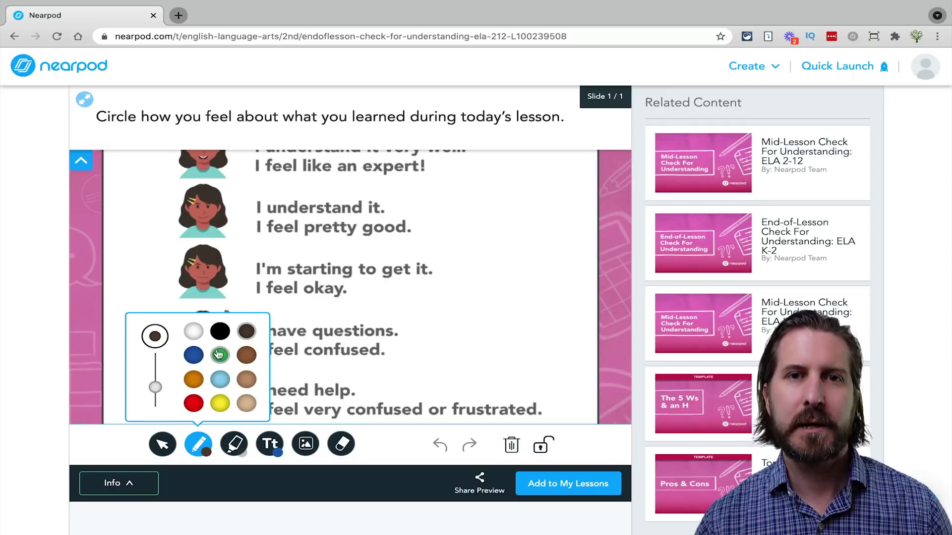
click(219, 331)
mouse_move(443, 257)
mouse_down()
mouse_move(206, 238)
mouse_move(160, 278)
mouse_move(174, 306)
mouse_move(385, 308)
mouse_move(442, 295)
mouse_move(444, 263)
mouse_up()
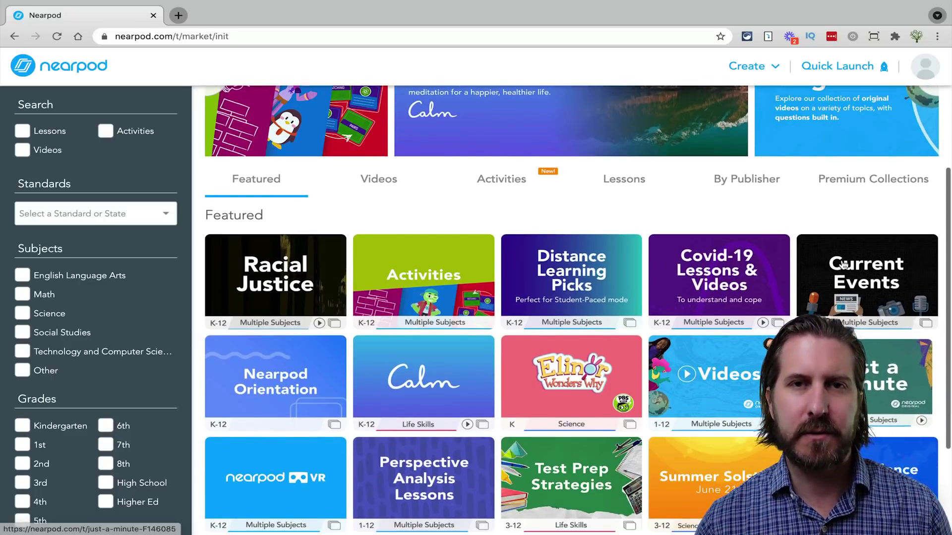
Step: Browse the library's content by publisher to see which publishers, subjects and grade ranges are offered
click(755, 187)
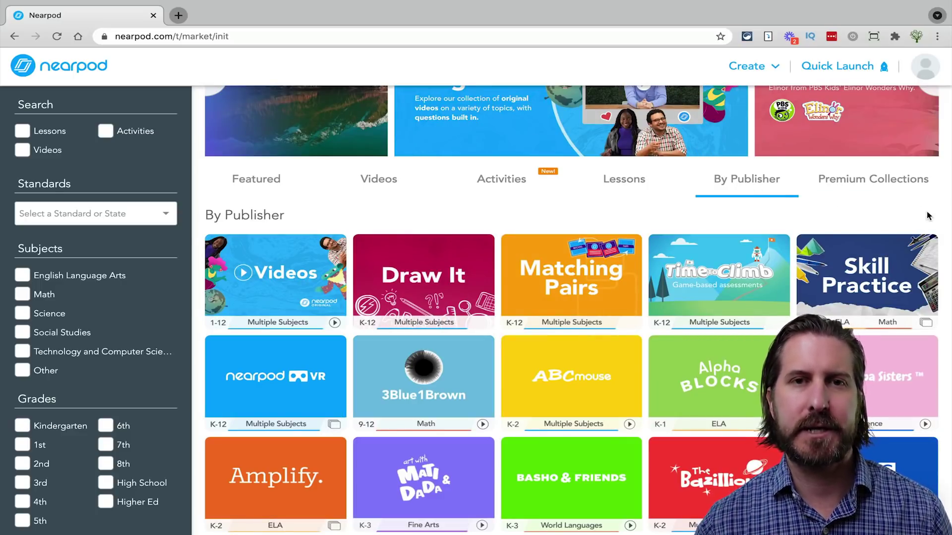
scroll(936, 215, down, 2)
scroll(937, 217, down, 3)
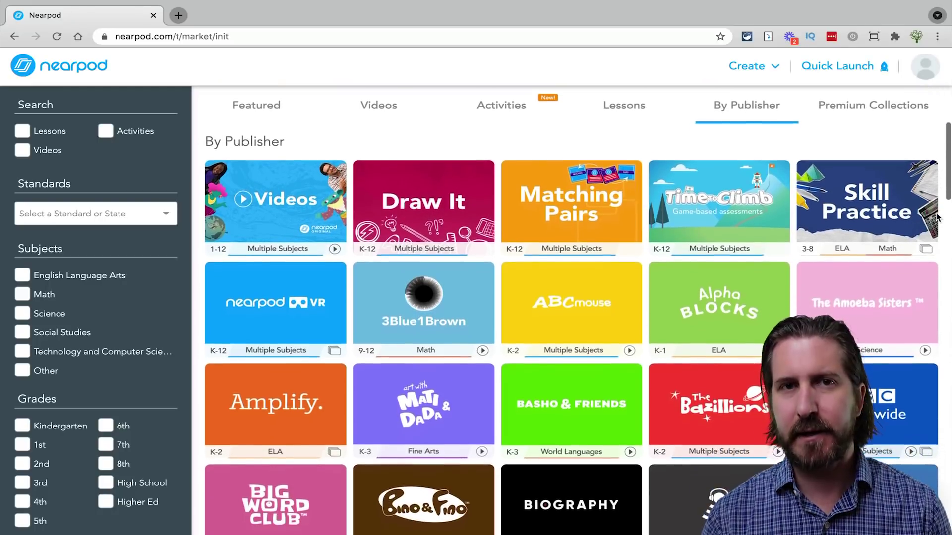
scroll(938, 218, down, 1)
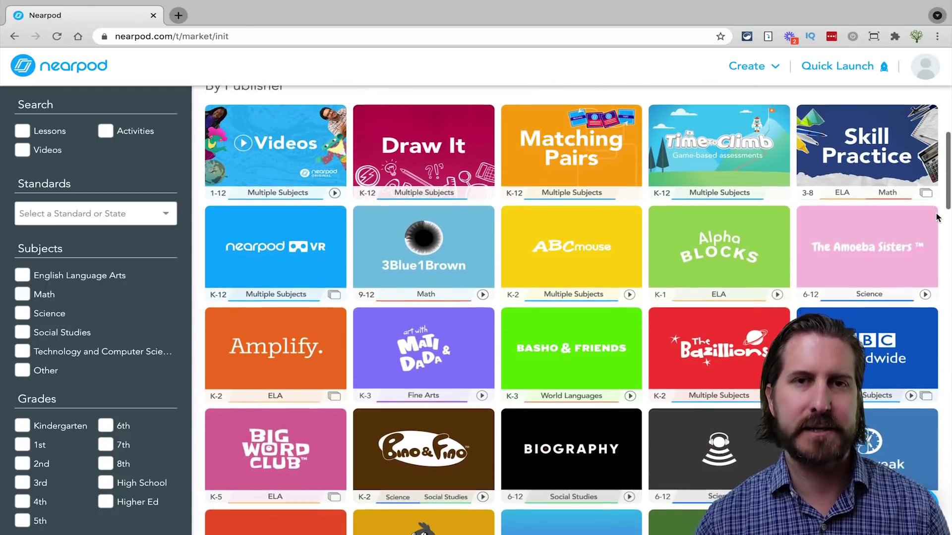
scroll(937, 218, down, 5)
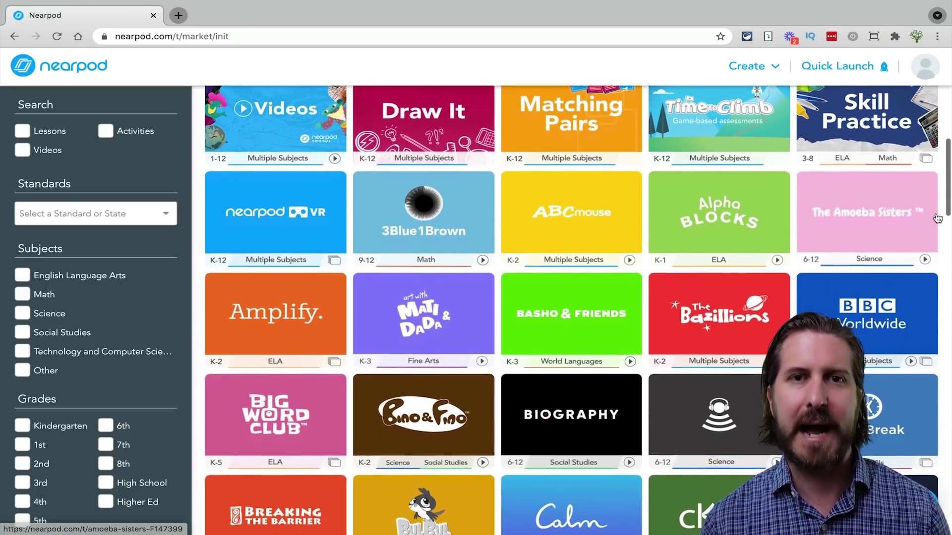
scroll(937, 218, down, 5)
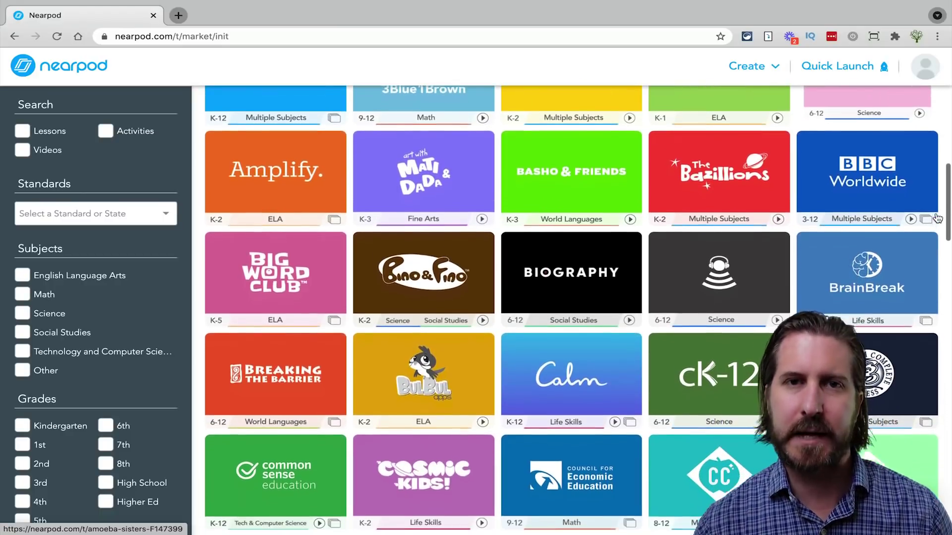
scroll(937, 218, down, 1)
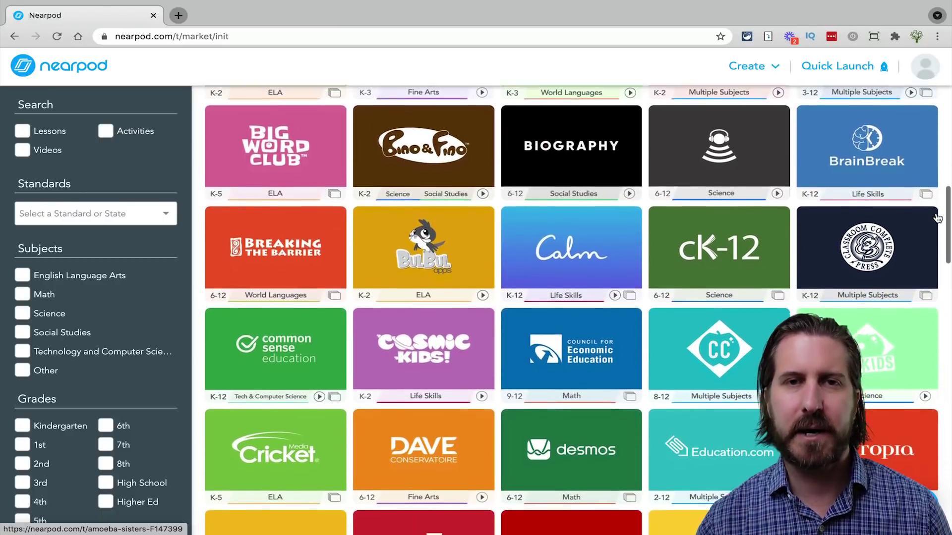
scroll(937, 219, down, 4)
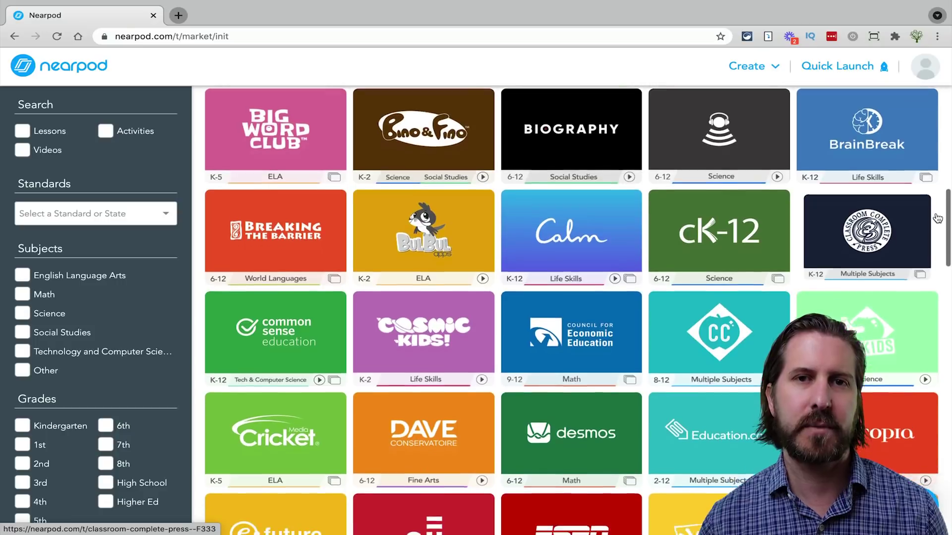
scroll(937, 219, down, 1)
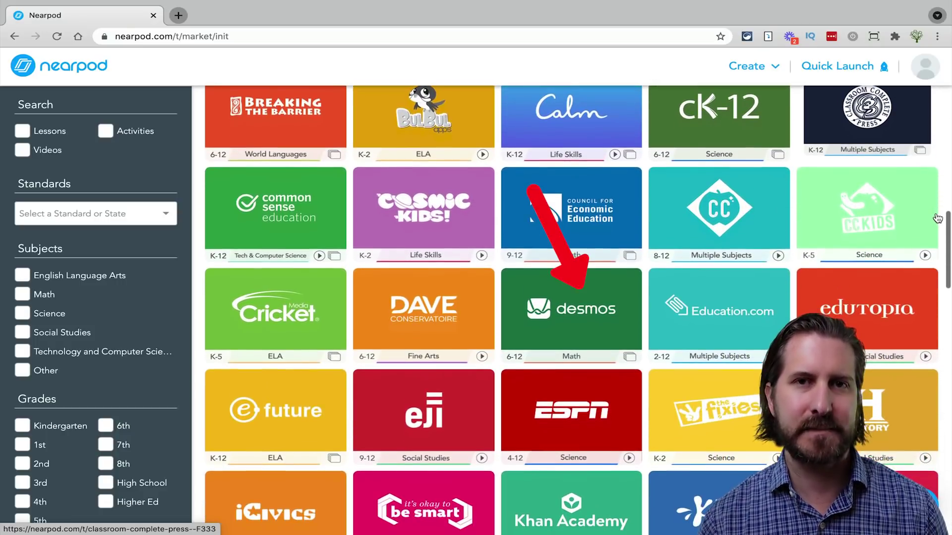
scroll(937, 218, down, 10)
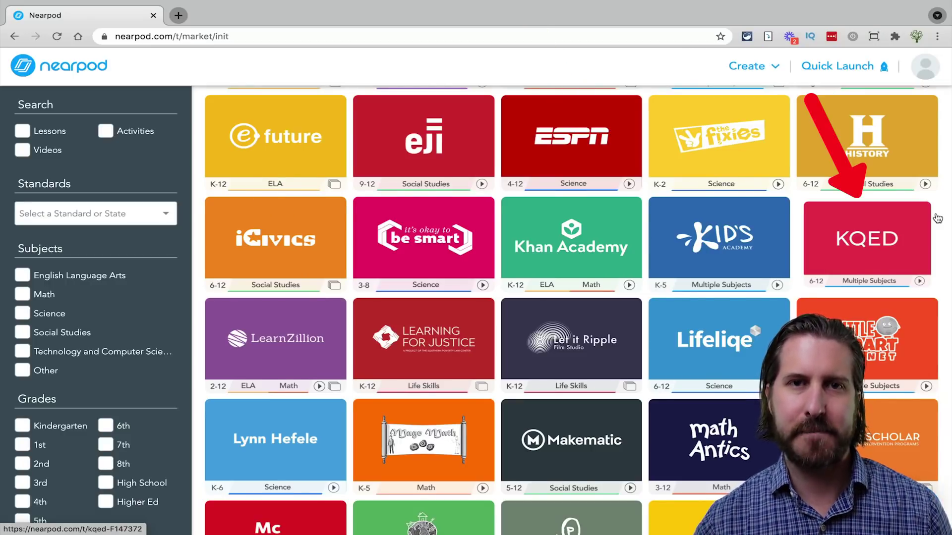
scroll(937, 218, down, 3)
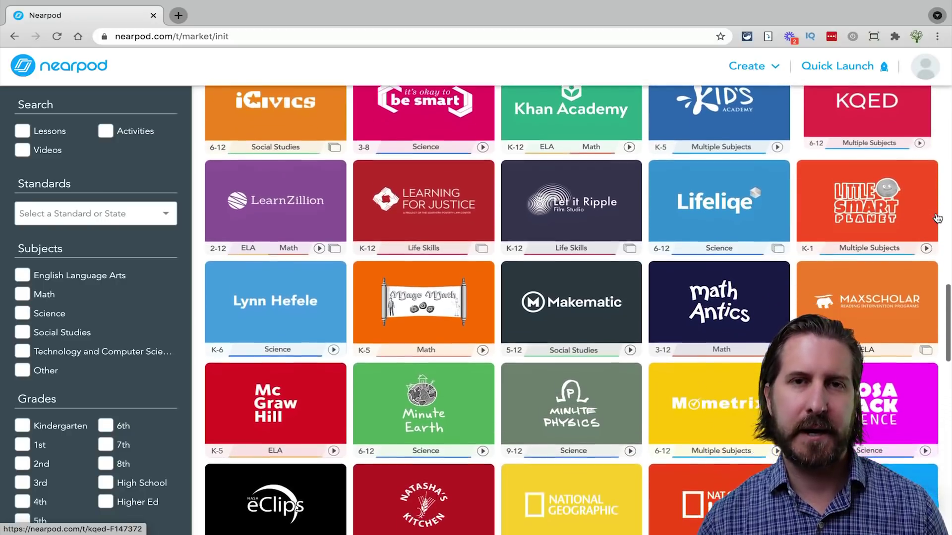
scroll(937, 218, down, 3)
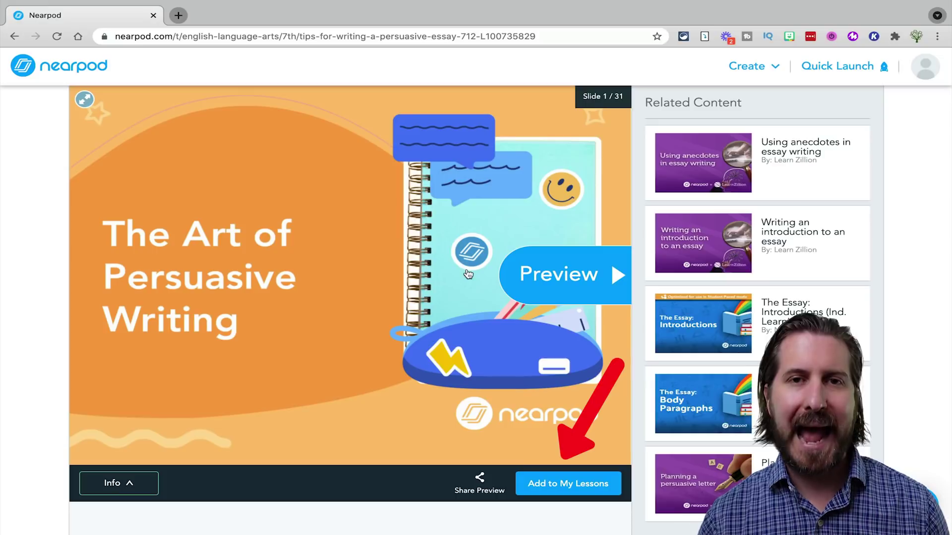
Step: Add the persuasive writing lesson to My Lessons and open that copy for editing
click(539, 490)
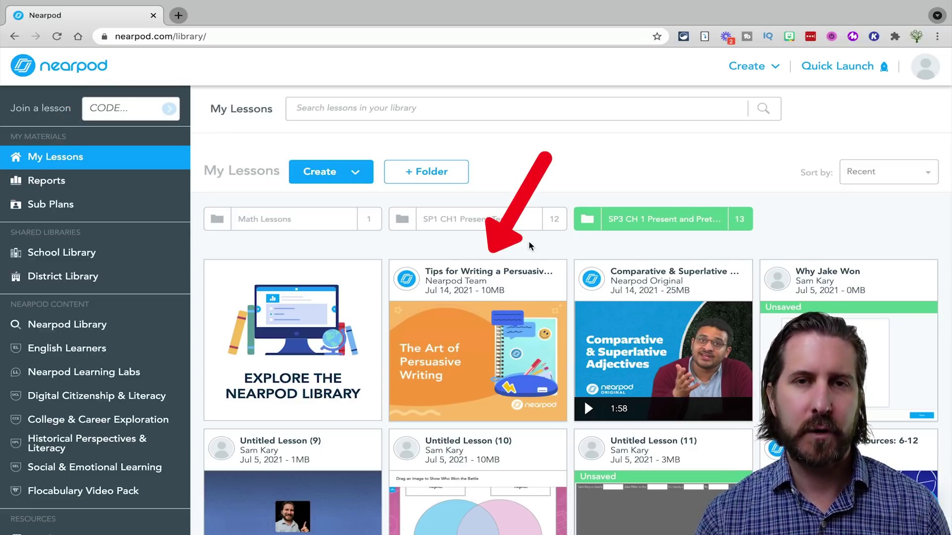
mouse_move(436, 342)
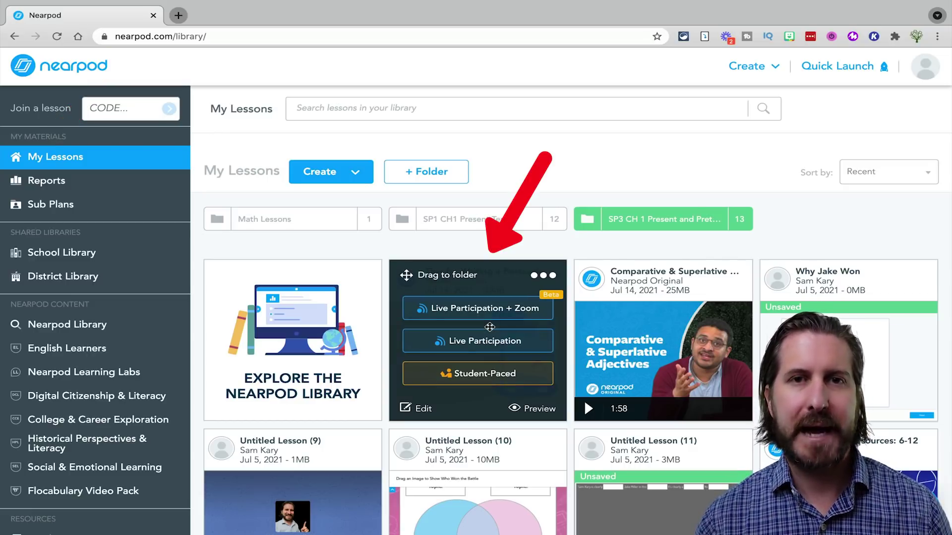
click(423, 409)
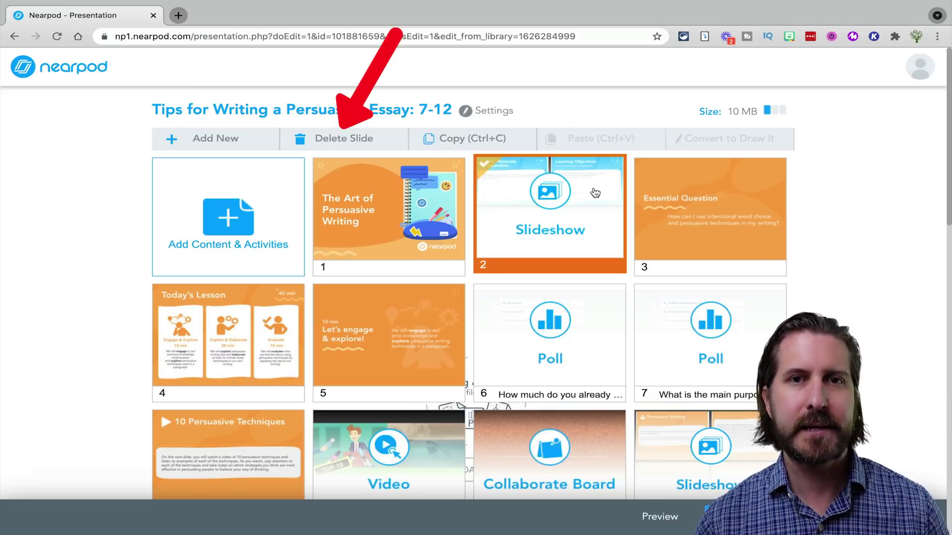
Step: Delete the slideshow on slide 2 and look through the content and activity types that can be added to the lesson
click(353, 139)
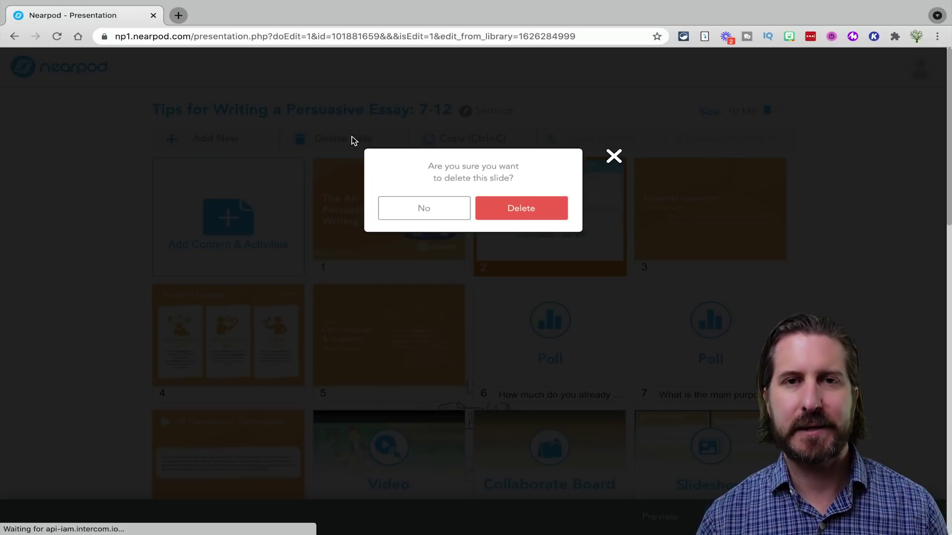
click(533, 203)
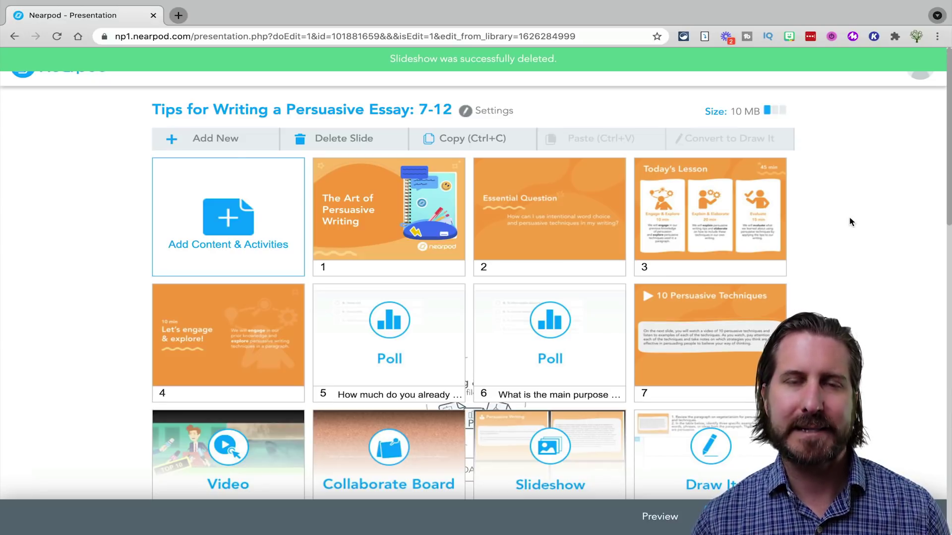
click(201, 227)
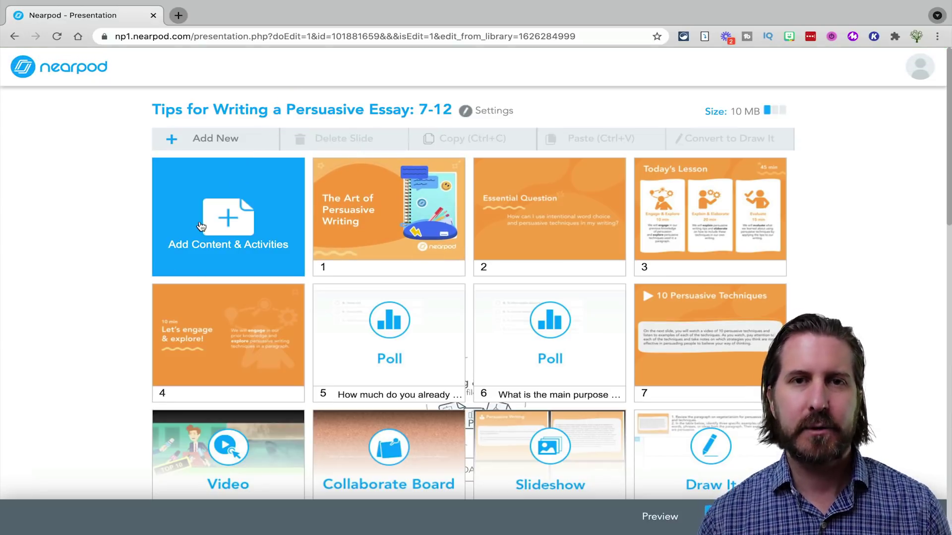
click(201, 227)
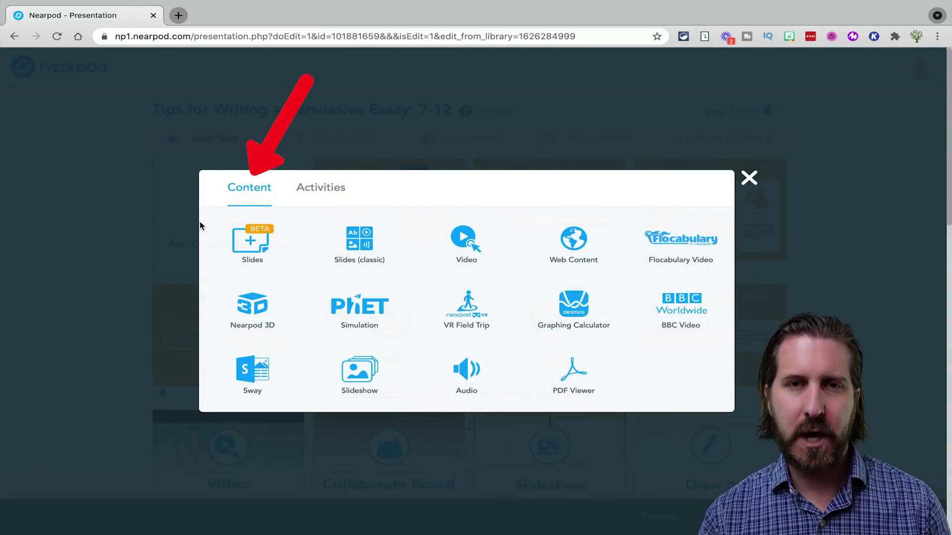
click(321, 188)
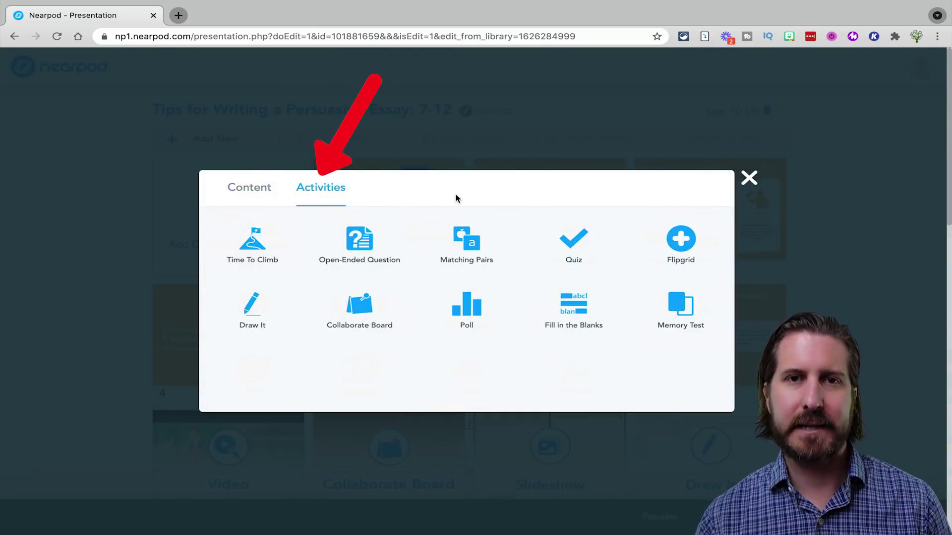
click(240, 189)
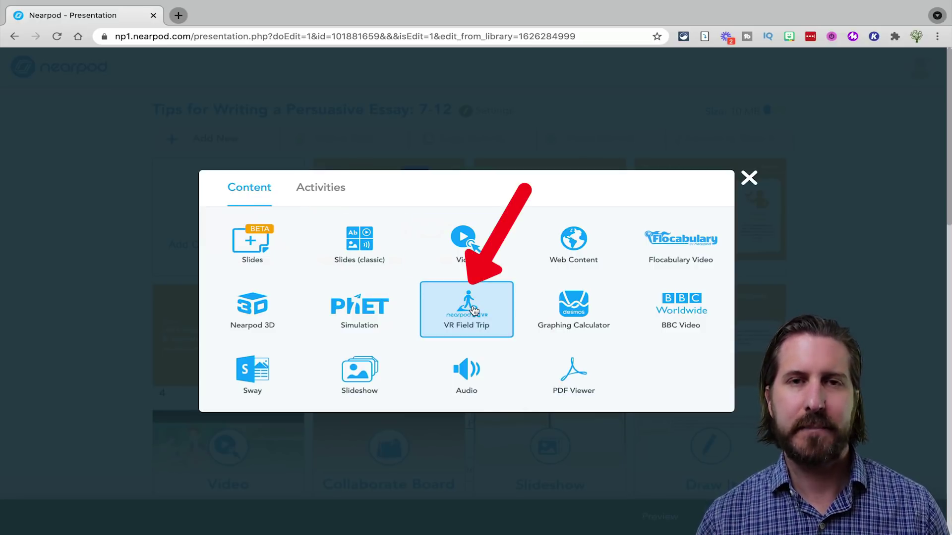
Step: Add a VR Field Trip by searching for athens and choosing "ATHENS, VRILISSIA ANALIPSEOS SQUARE"
click(474, 311)
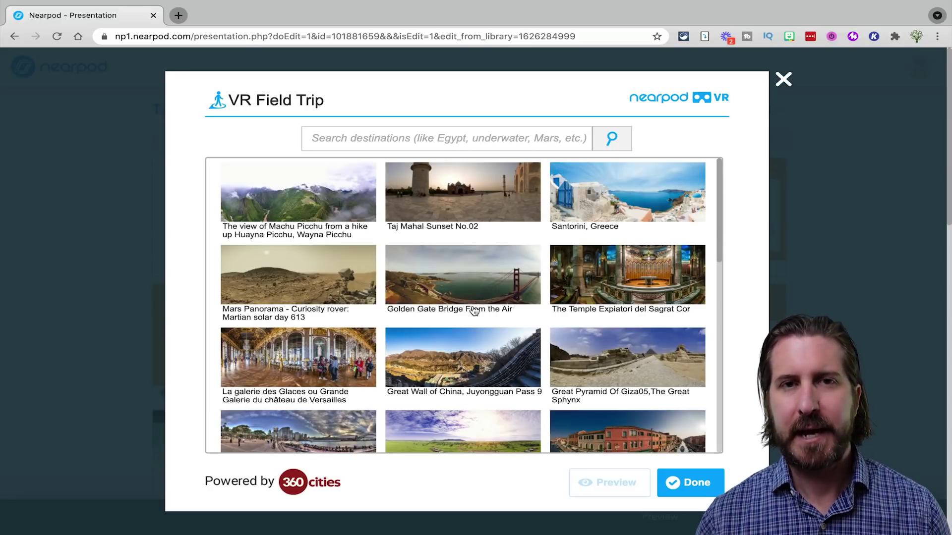
click(399, 136)
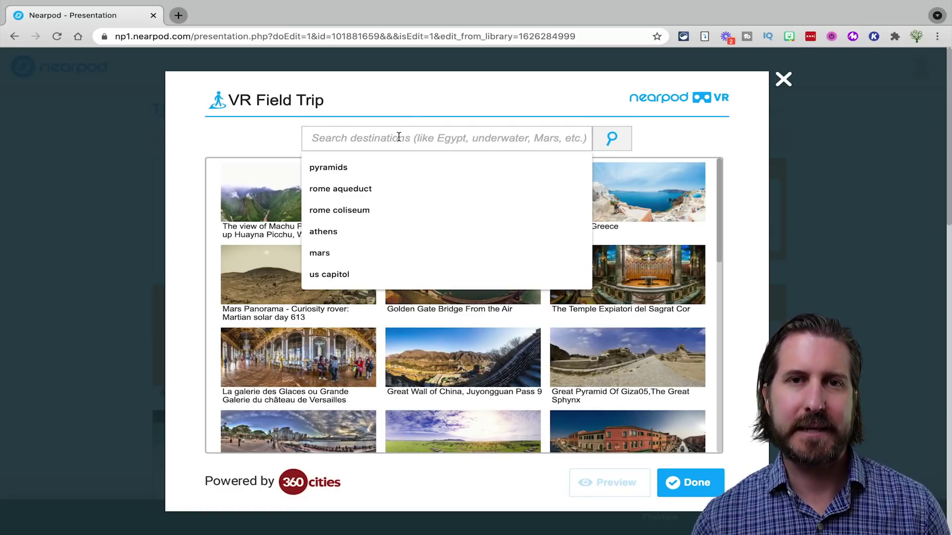
click(341, 233)
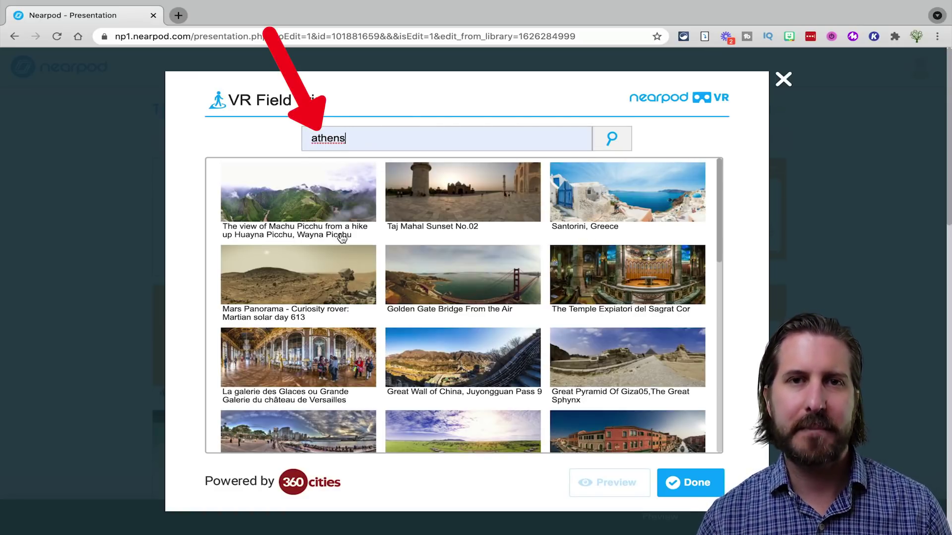
click(662, 198)
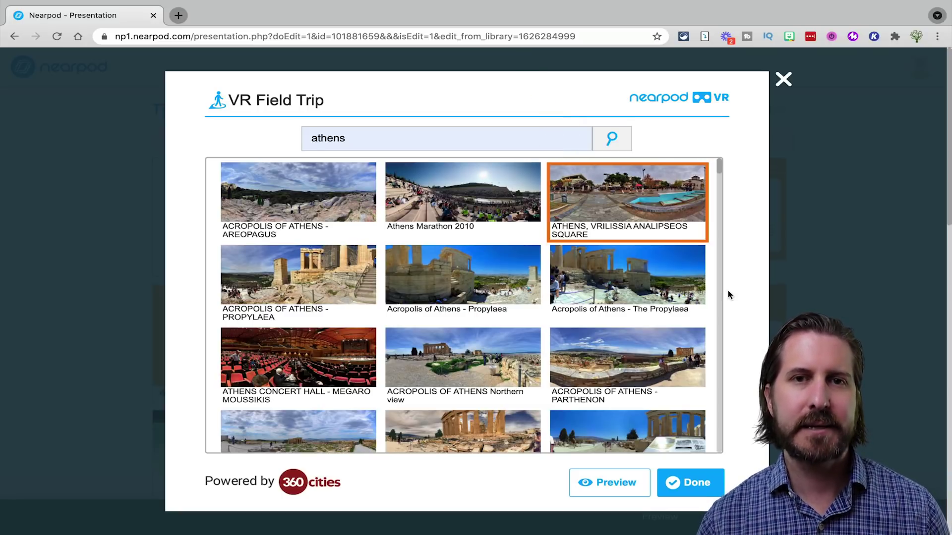
click(689, 483)
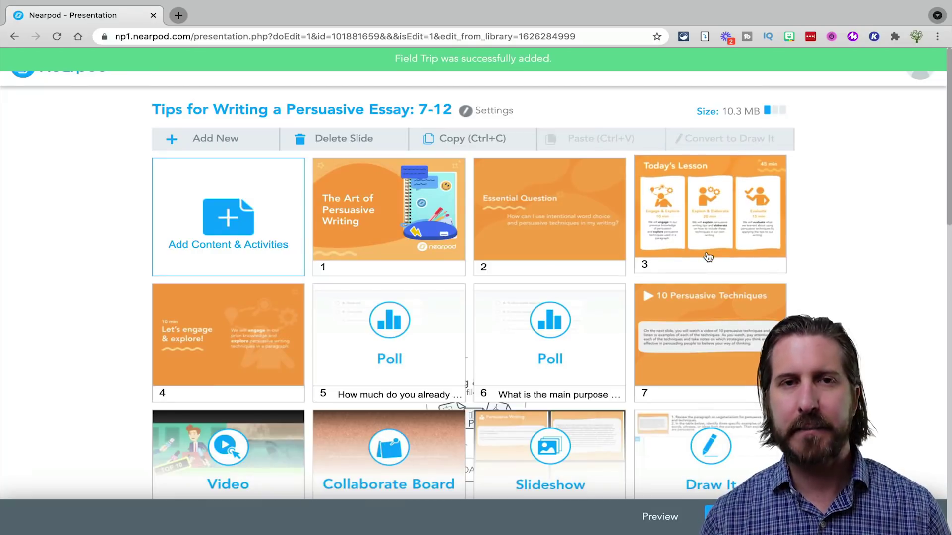
Step: Add a 24pt open-ended question, "Write at least 5 observations based on your virtual reality field trip", with student audio recordings enabled
scroll(851, 253, down, 10)
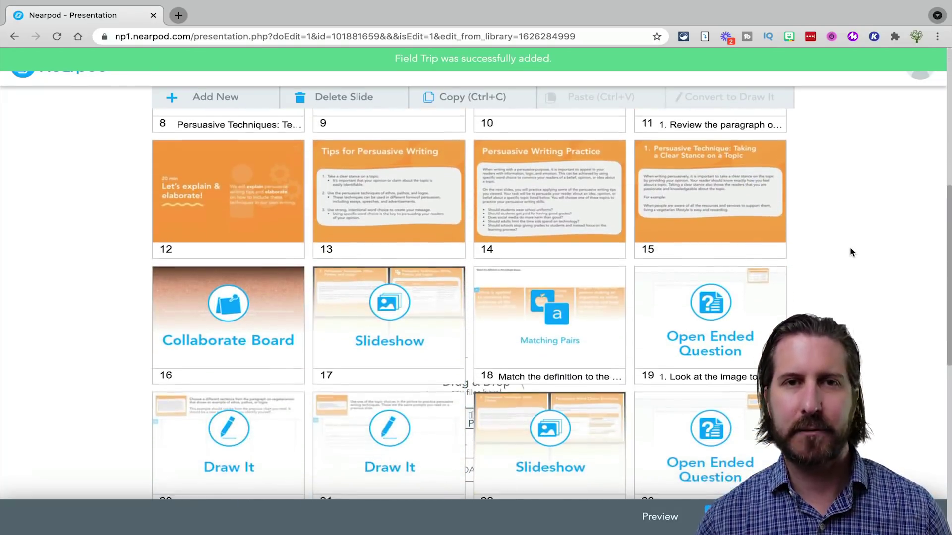
scroll(851, 252, down, 2)
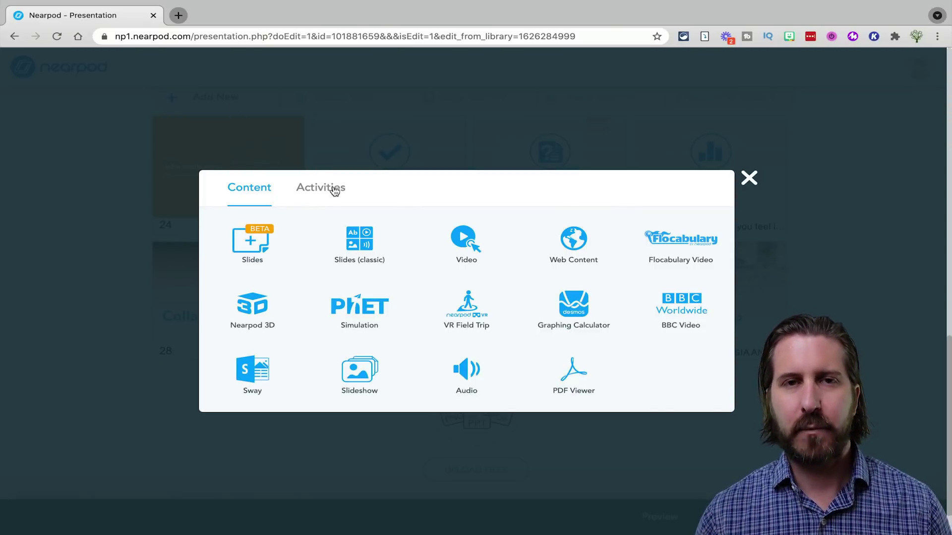
click(334, 187)
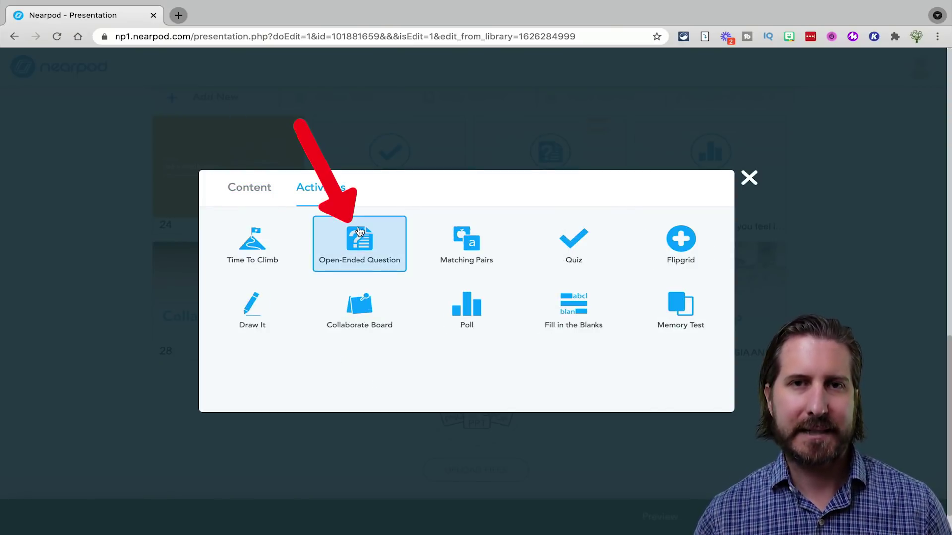
click(360, 232)
text(Write at )
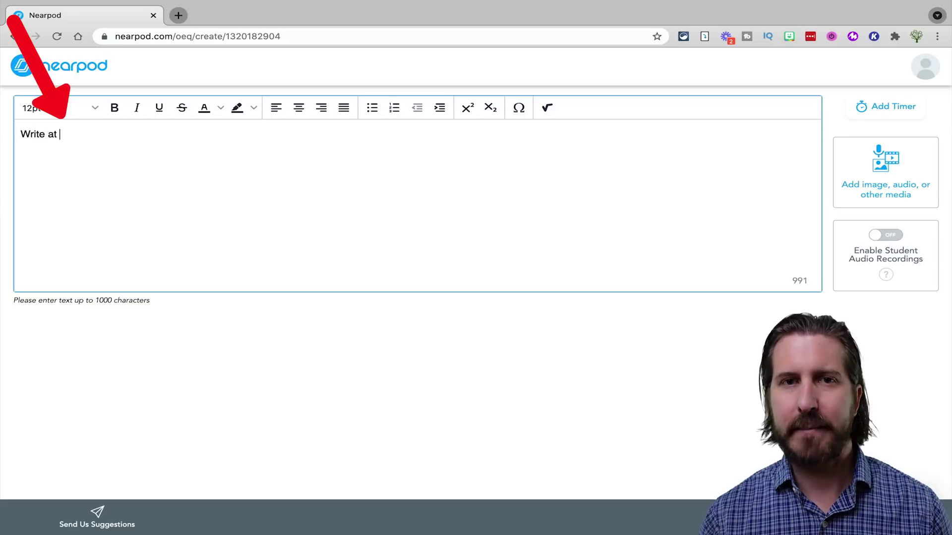
text(least 5 observations based on your virt)
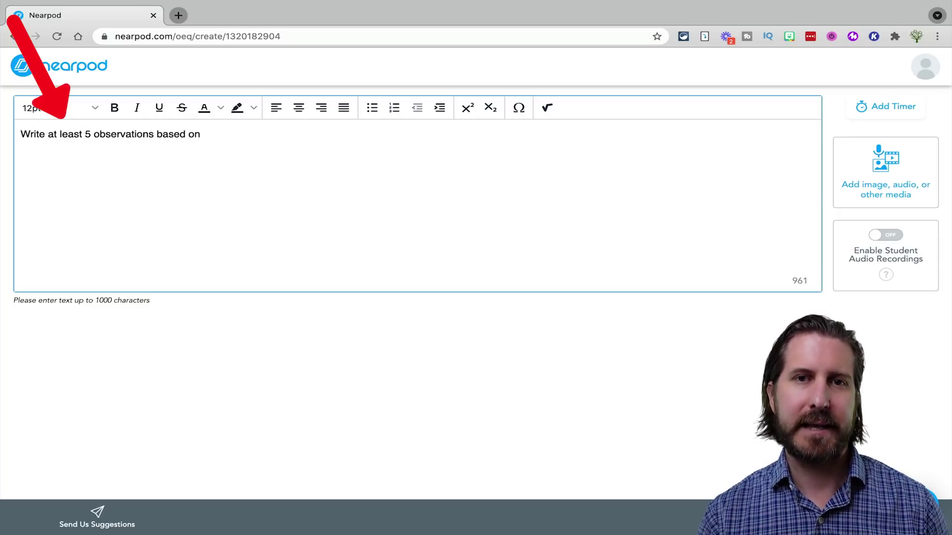
text(ual reality field trip)
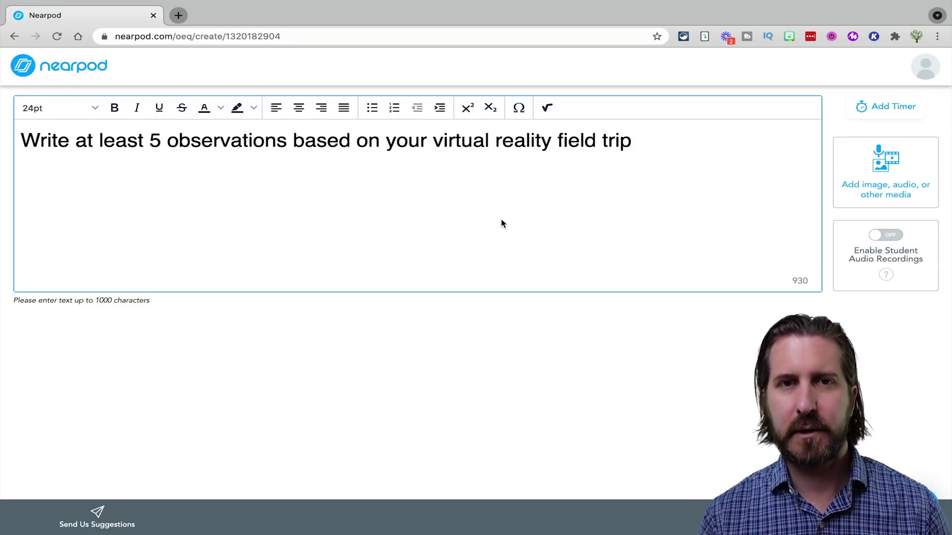
click(893, 239)
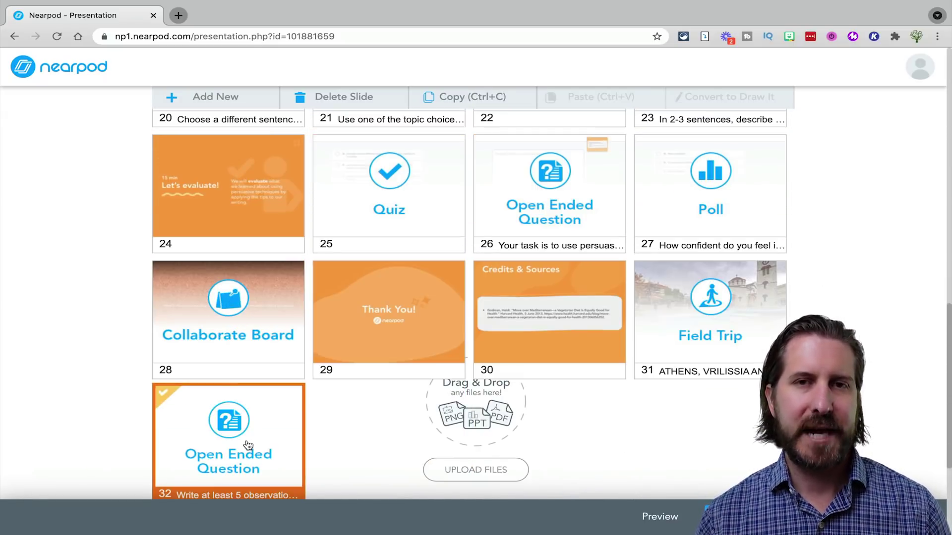
Step: Move the Athens field trip and the observations question ahead of the Thank You slide
drag(710, 333, 382, 329)
drag(261, 417, 501, 308)
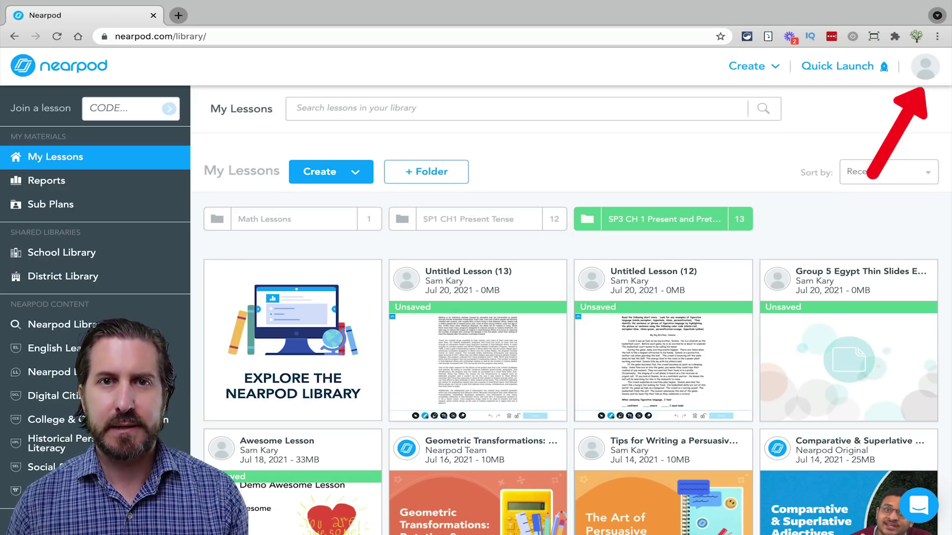
Step: Enable student names to autofill in the account's lesson settings and have Immersive Reader read the vegetarianism instructions aloud
click(925, 67)
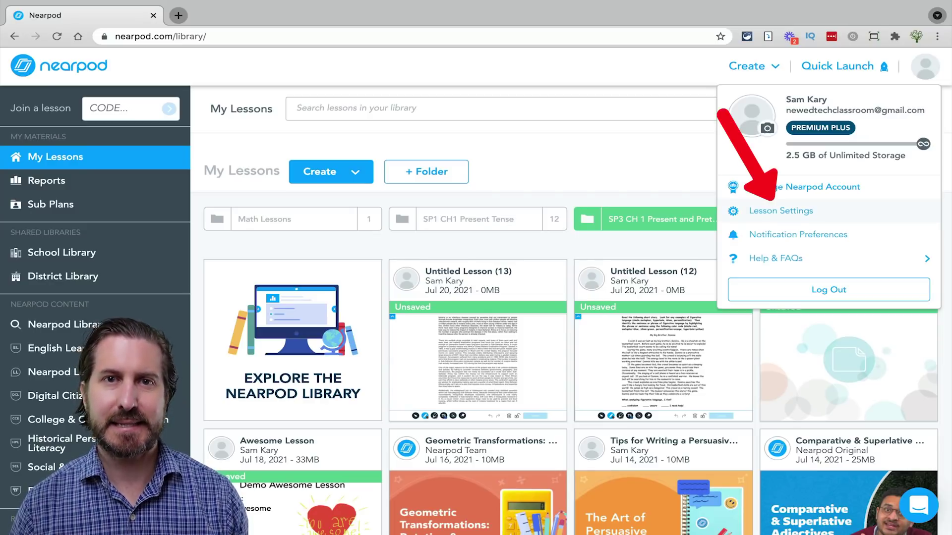
click(781, 211)
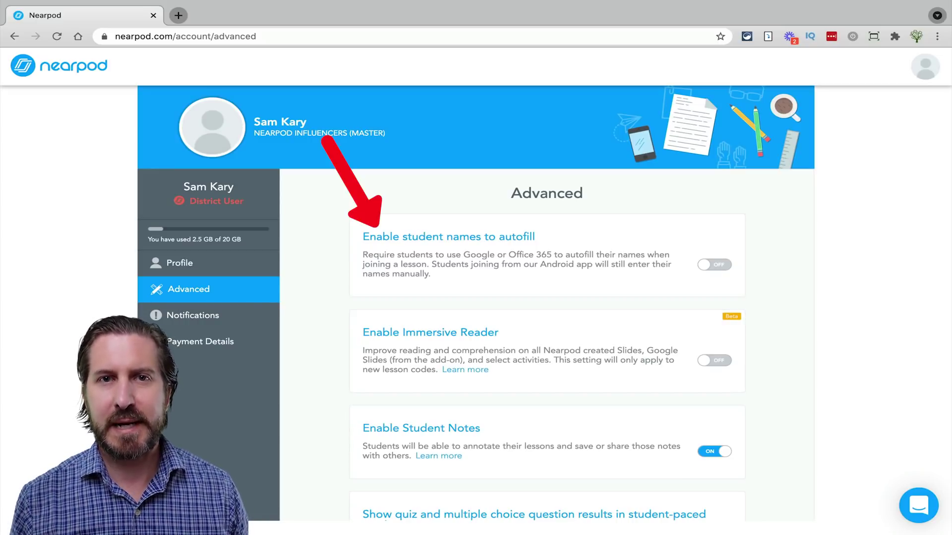
click(714, 264)
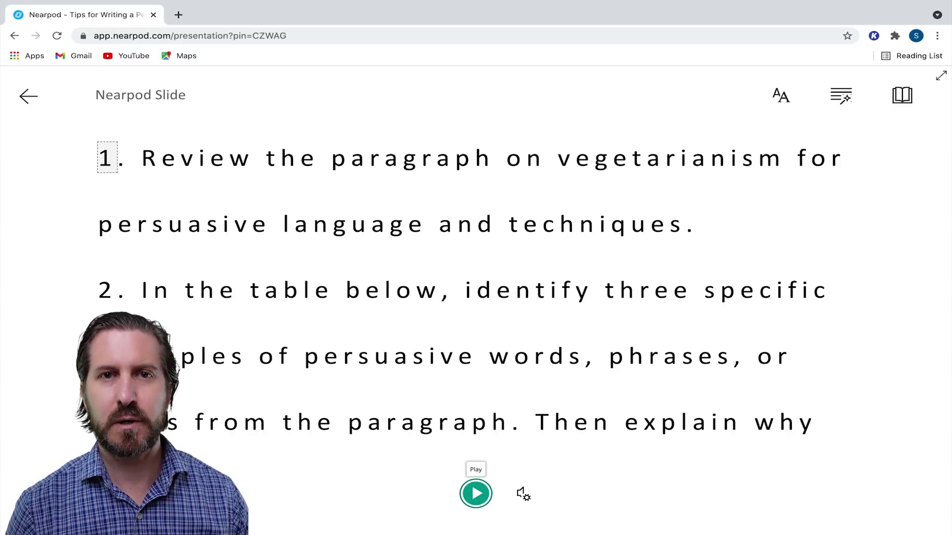
click(476, 493)
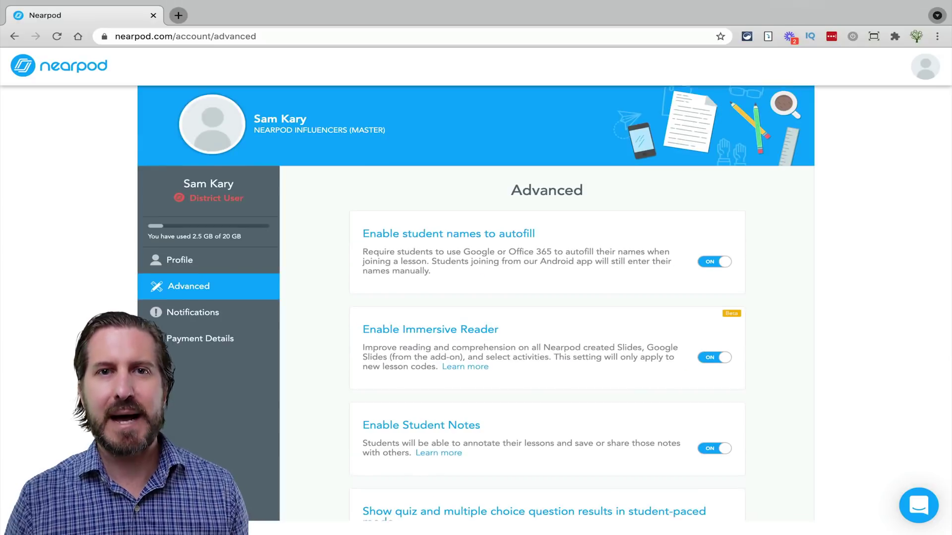
Step: Turn on the advanced setting that requires student responses and prevents skipping in Student-Paced mode
scroll(545, 298, down, 8)
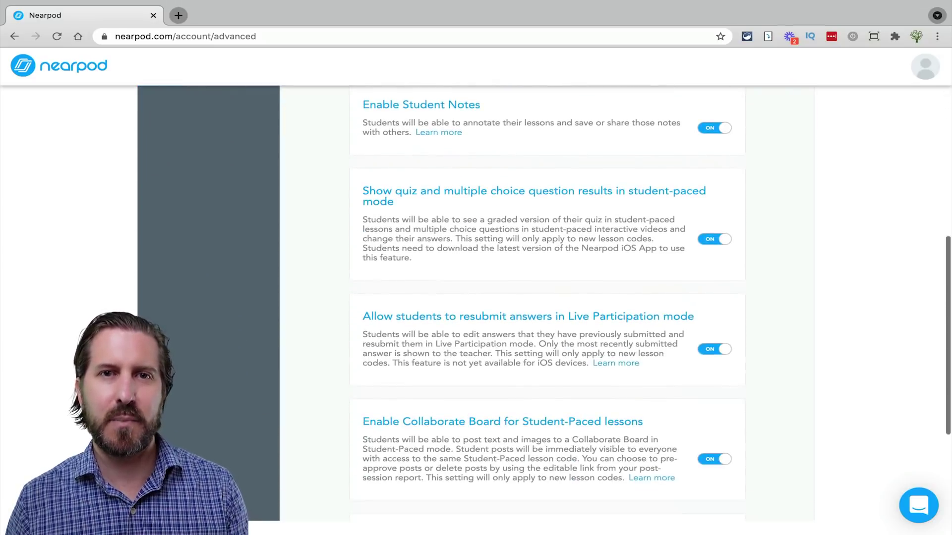
scroll(545, 298, down, 3)
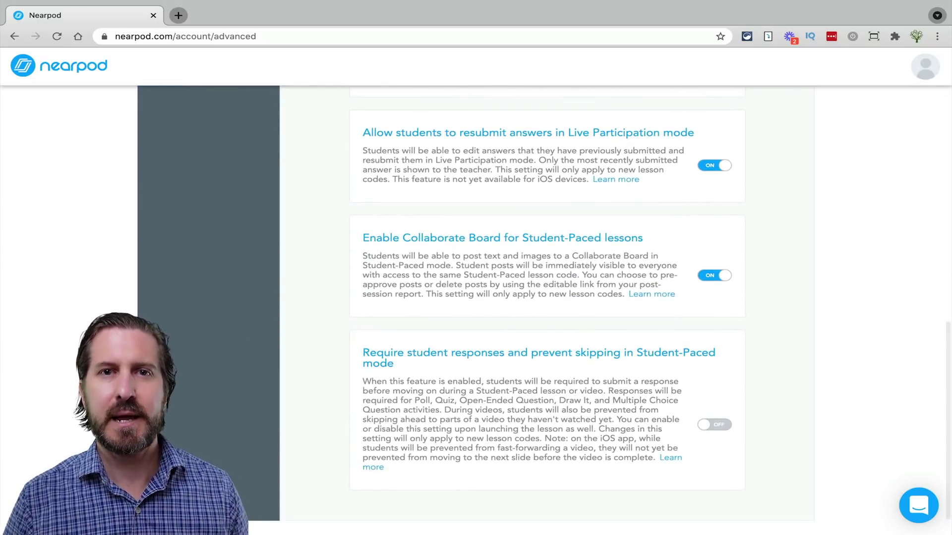
click(714, 425)
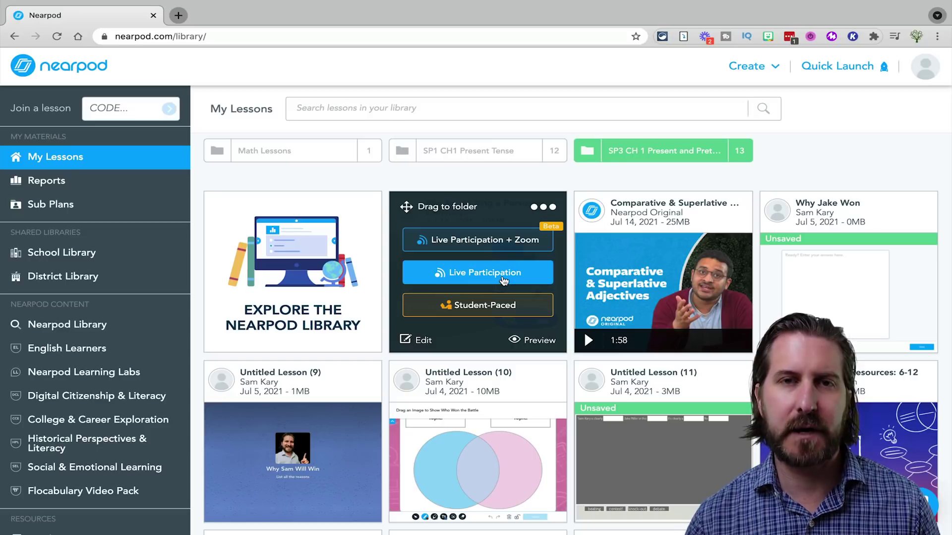
Step: Launch the persuasive writing lesson in Live Participation mode and copy its join link
click(503, 278)
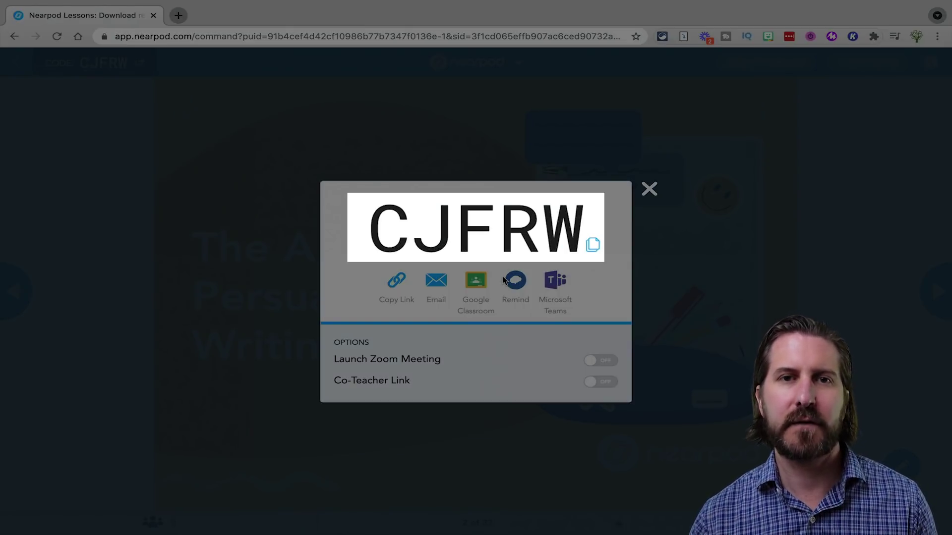
click(403, 281)
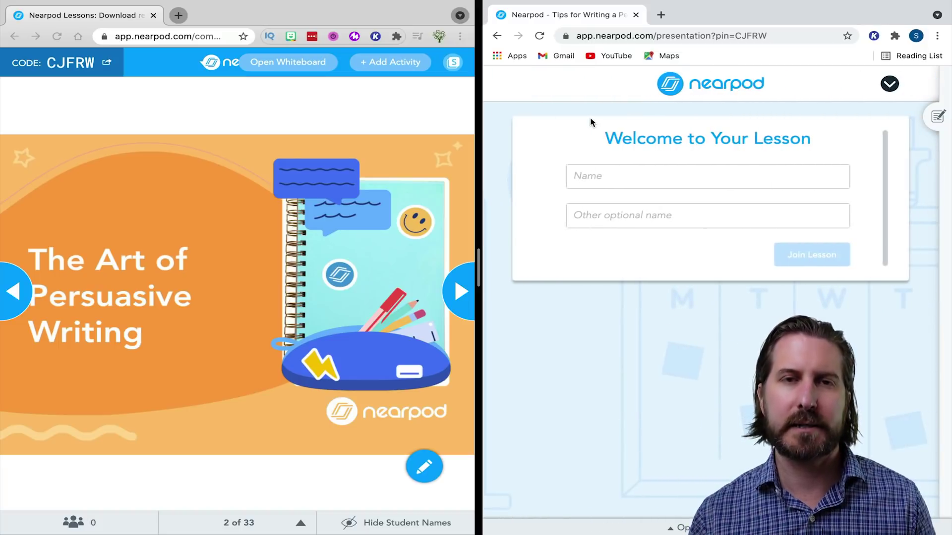
Step: Join the lesson as a student by filling in the name, and submit "I know a little." in the persuasive techniques poll
click(591, 179)
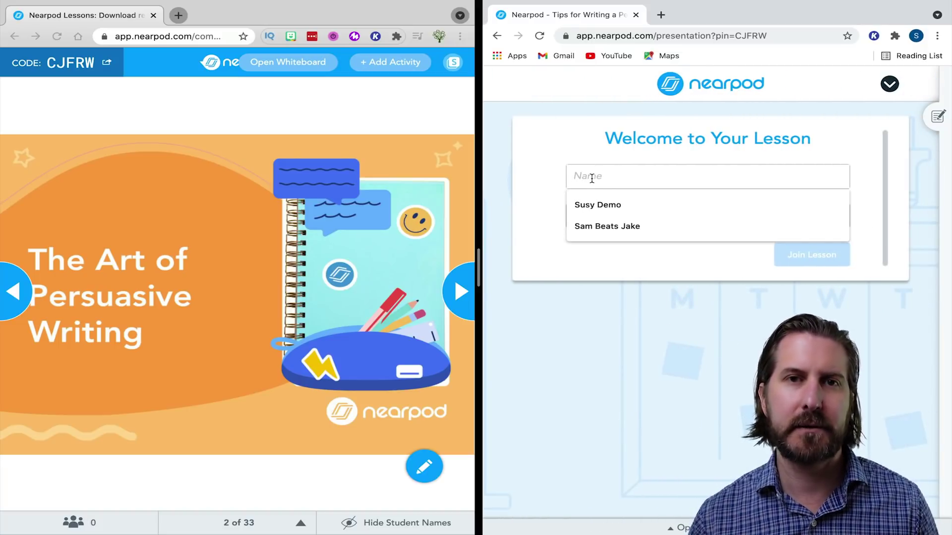
click(595, 205)
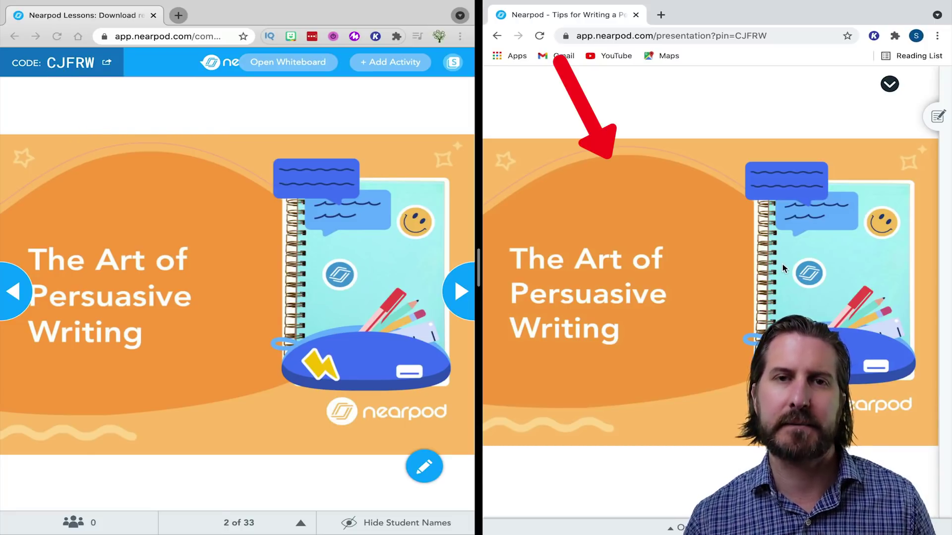
click(881, 206)
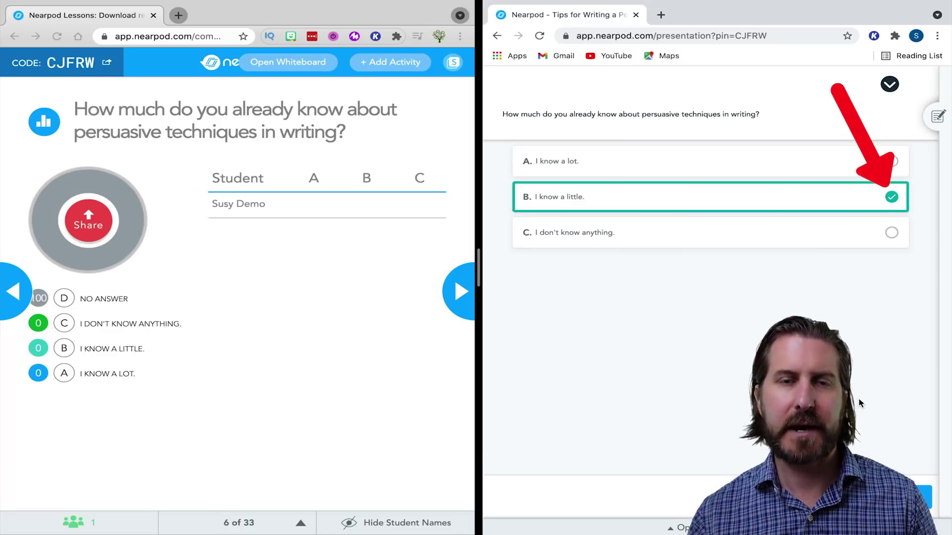
click(890, 498)
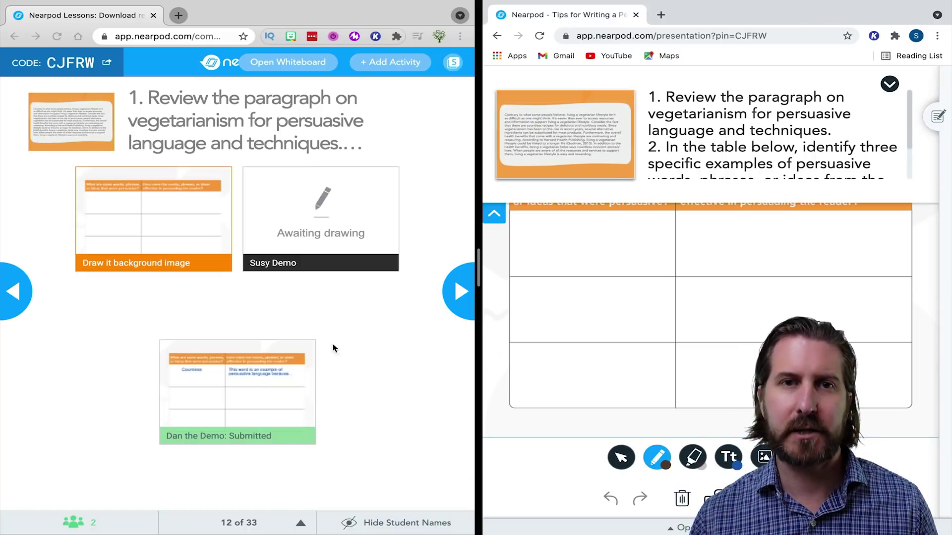
Step: Open the submitted drawing for the vegetarianism paragraph activity from the teacher view and share it with the class
click(260, 382)
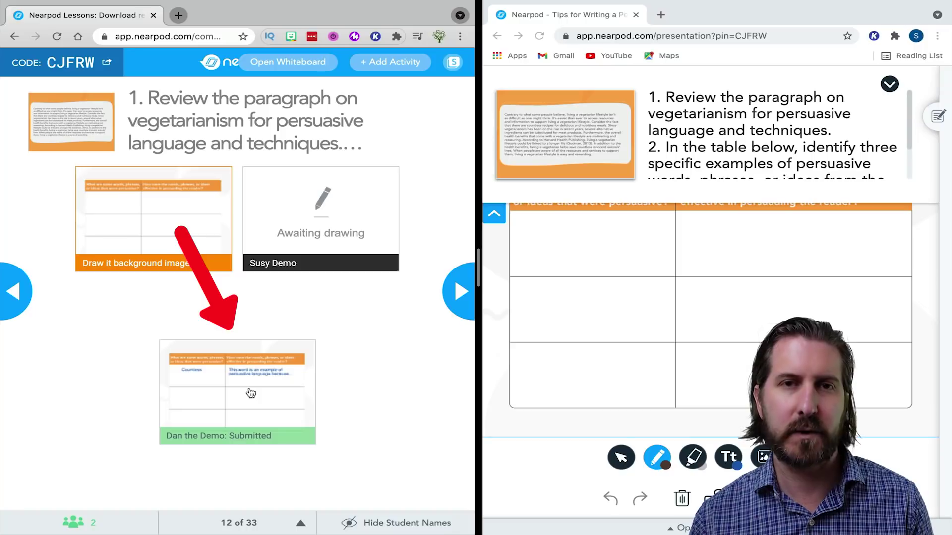
click(250, 393)
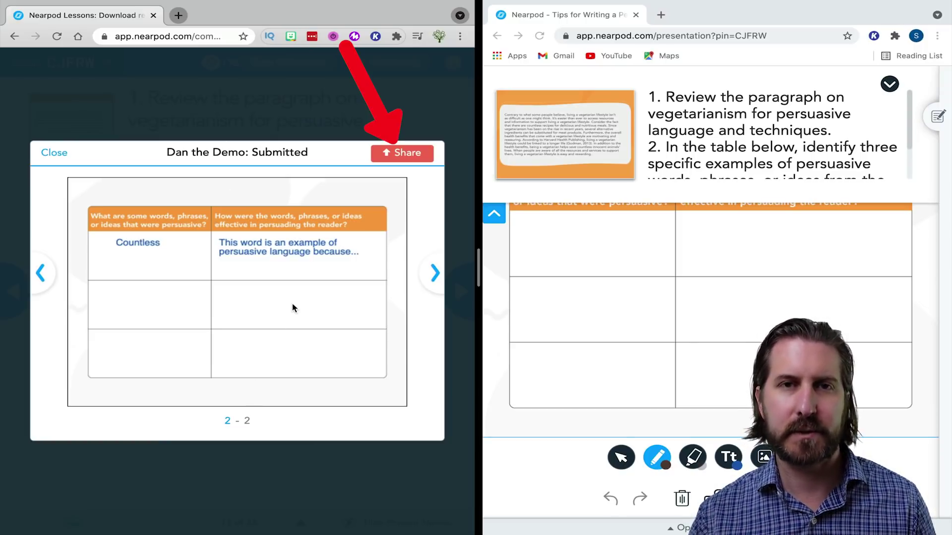
click(399, 154)
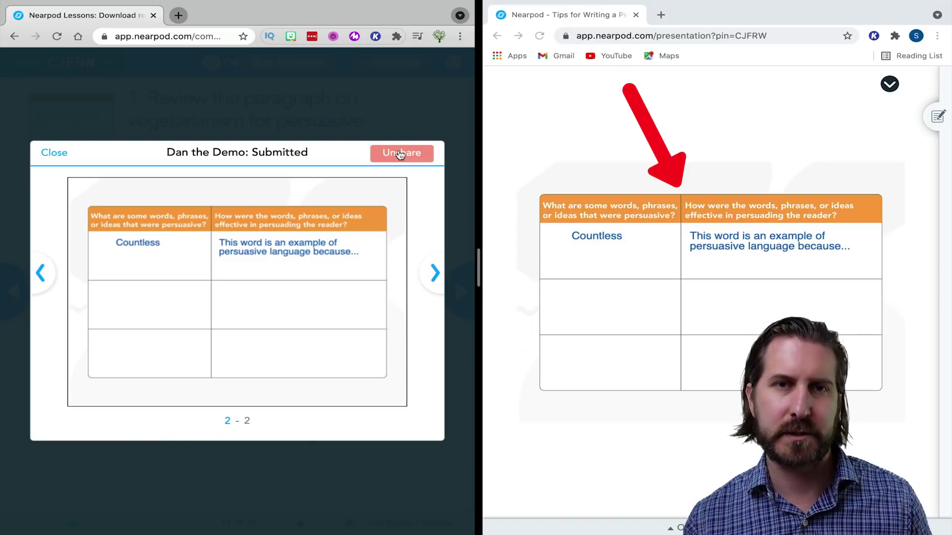
Step: Stop sharing the submitted vegetarianism drawing with the class
click(400, 155)
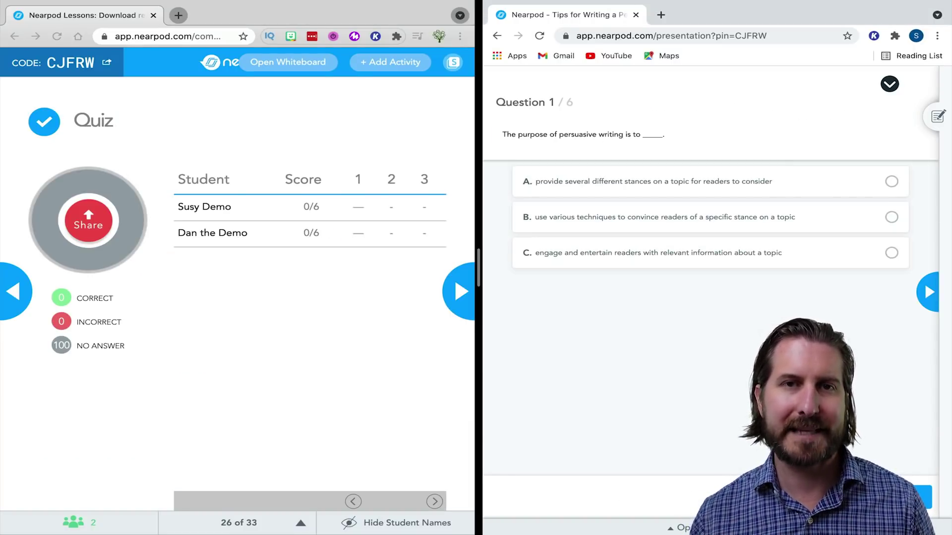
Step: Answer the quiz's first question as the student with option B, and stop sharing the quiz results from the teacher view
click(892, 217)
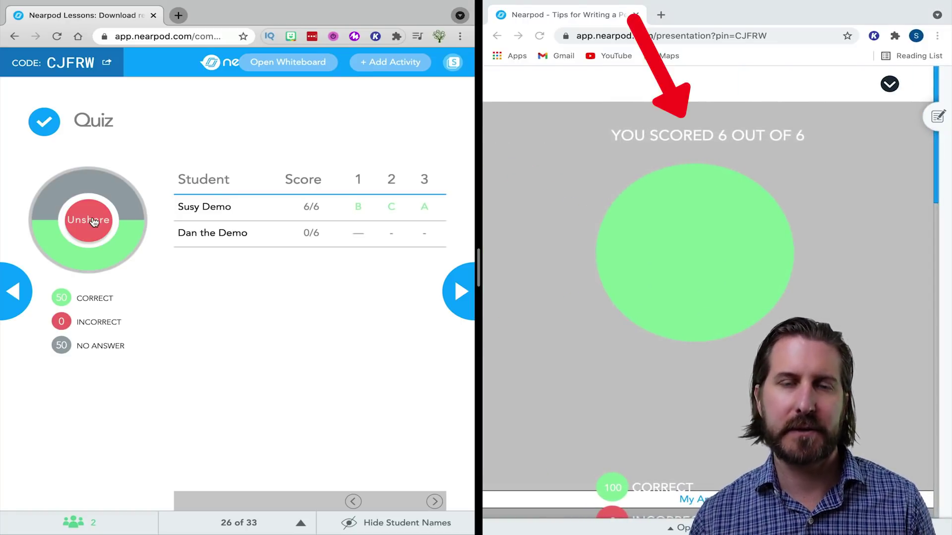
click(93, 221)
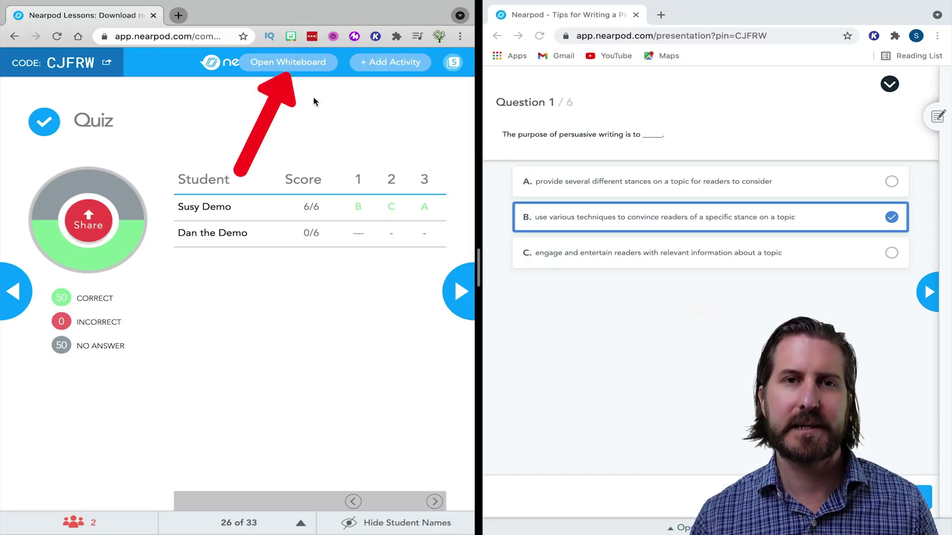
Step: Open the live whiteboard over the quiz and handwrite "Persuasive Language =" with the black pen
click(288, 62)
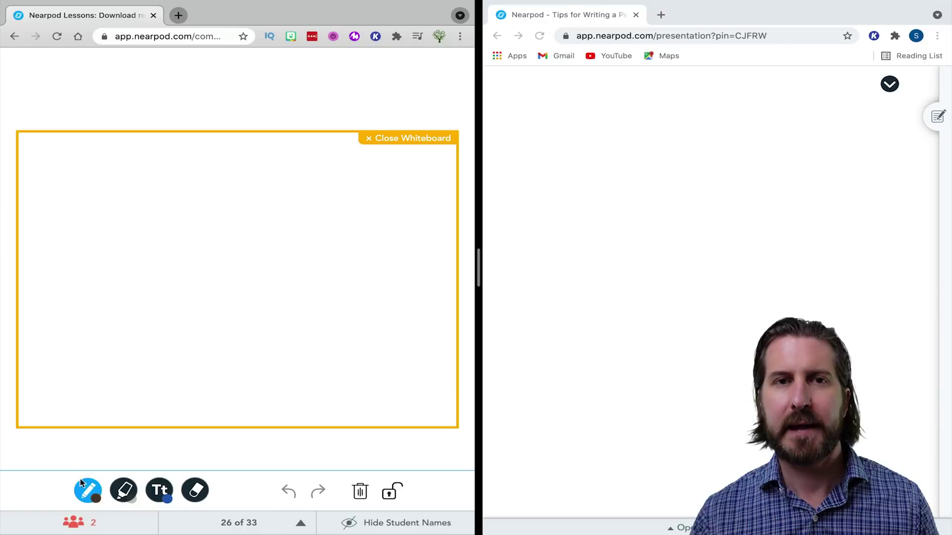
click(87, 489)
drag(65, 158, 72, 208)
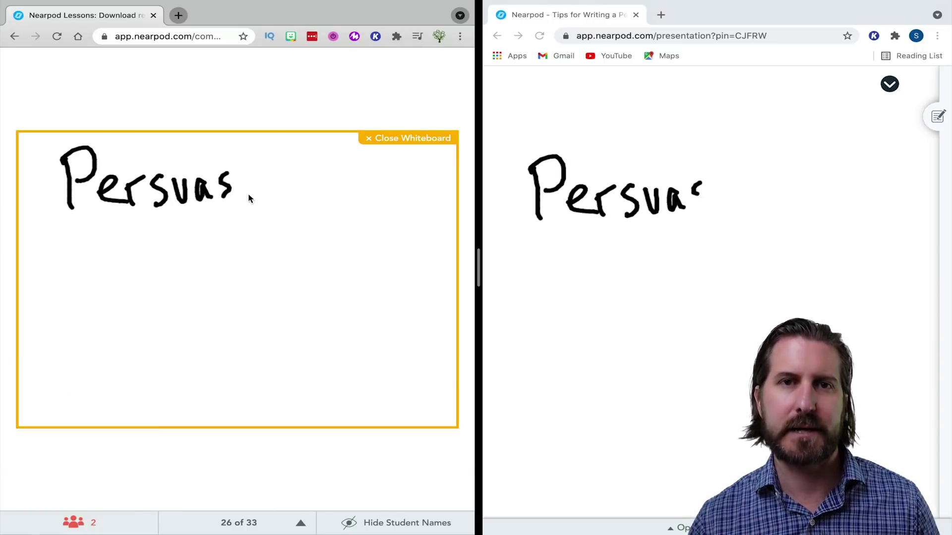
drag(281, 188, 297, 193)
mouse_move(85, 228)
mouse_down()
mouse_move(134, 272)
mouse_move(200, 258)
mouse_move(238, 273)
mouse_up()
Step: Handwrite the definition "Trying to convince" on the whiteboard below the "Persuasive Language =" heading
drag(77, 319, 81, 347)
drag(90, 331, 104, 333)
drag(107, 329, 120, 371)
drag(139, 329, 141, 346)
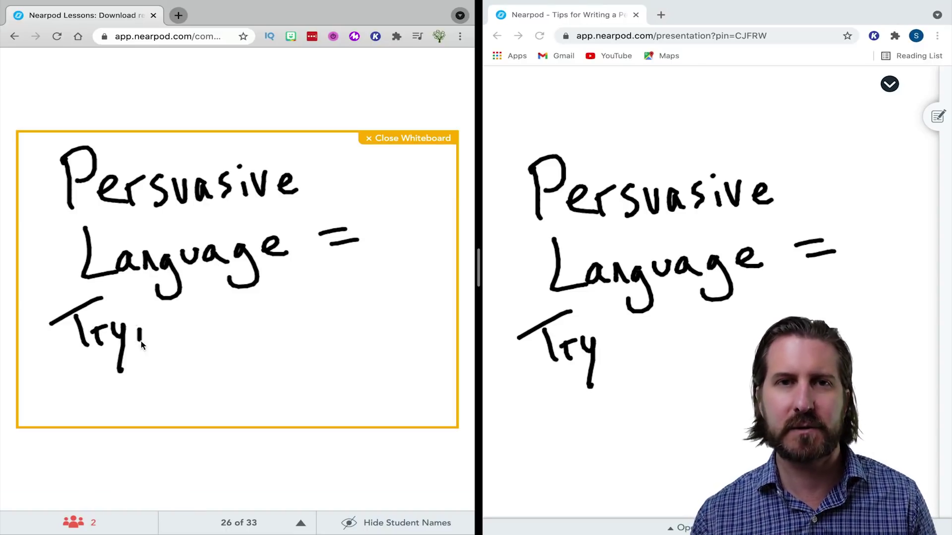
drag(292, 304, 294, 324)
drag(297, 310, 331, 325)
drag(333, 297, 350, 302)
drag(409, 293, 432, 296)
Step: Handwrite the quoted example words "Should", "Must" below the definition on the whiteboard
drag(75, 381, 96, 386)
drag(131, 373, 127, 408)
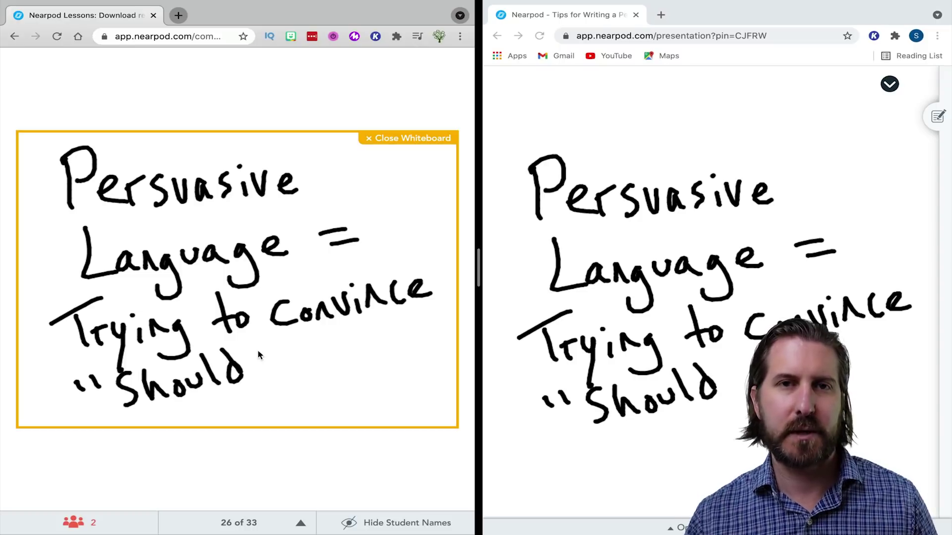
drag(258, 348, 258, 358)
drag(269, 347, 269, 357)
drag(292, 373, 291, 383)
drag(307, 343, 309, 350)
drag(319, 340, 324, 348)
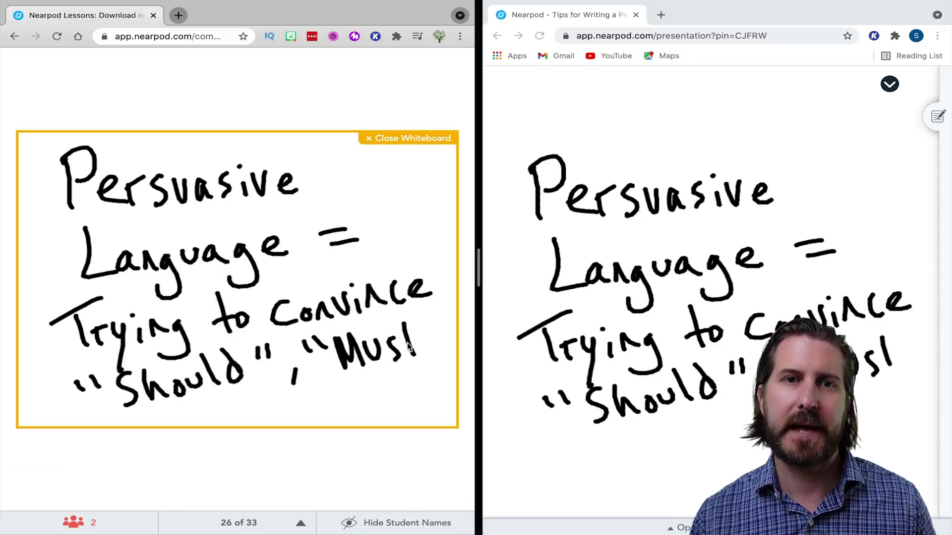
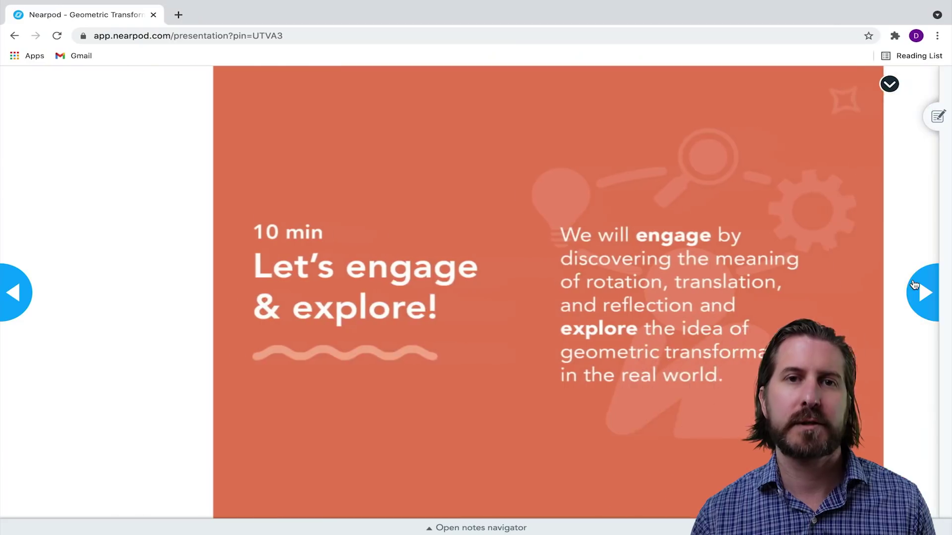
Step: Move forward through the slides of the student-paced Geometric Transformations lesson in the student view, including past the Poll activity
click(915, 285)
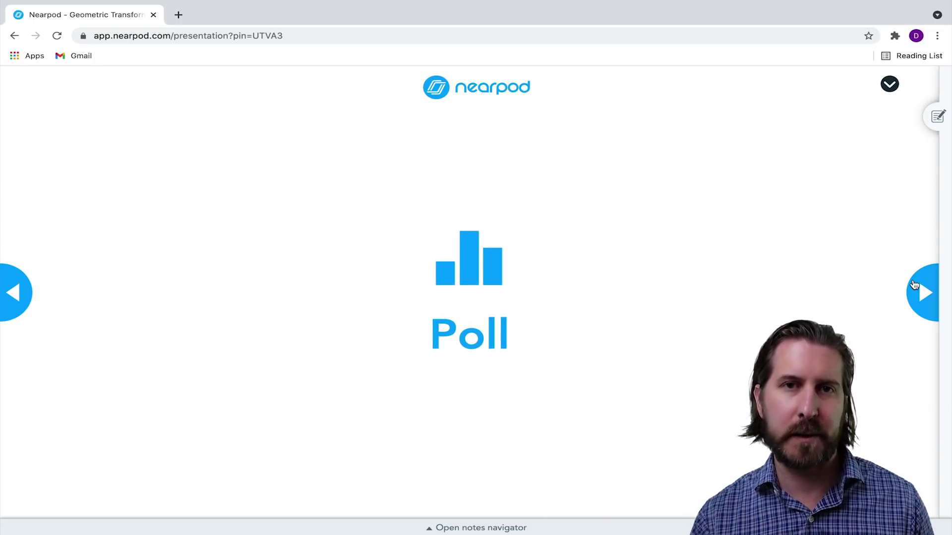
click(915, 285)
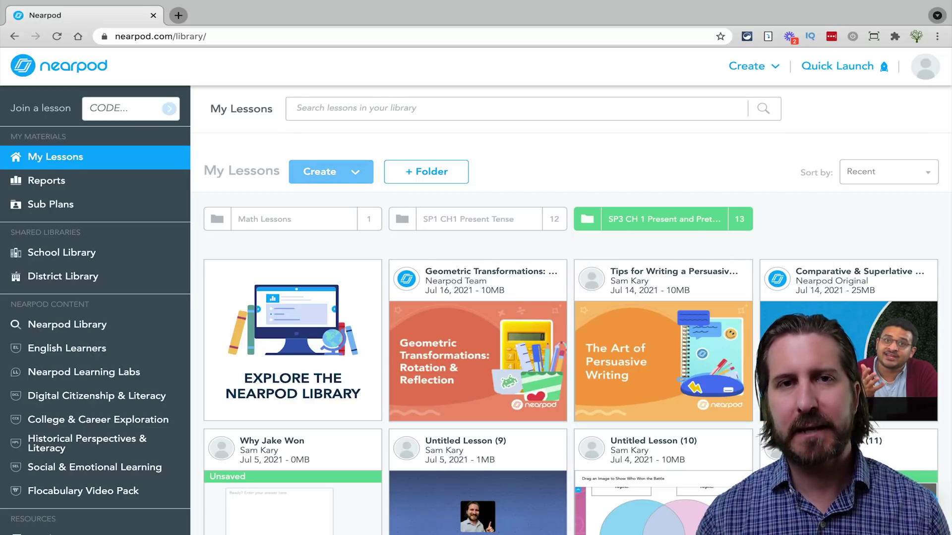
Step: Create a new lesson from My Lessons and start a new slide in it with the beta Slides editor
click(331, 171)
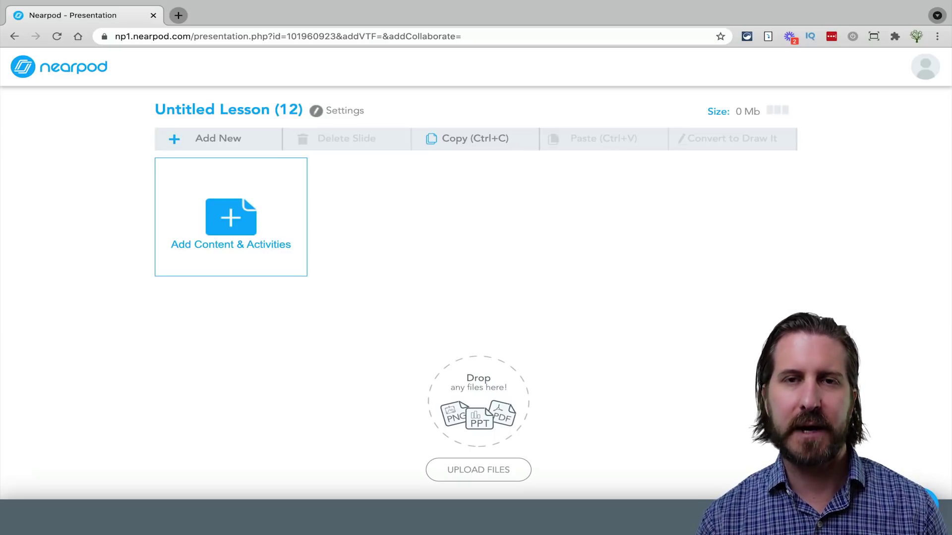
click(232, 218)
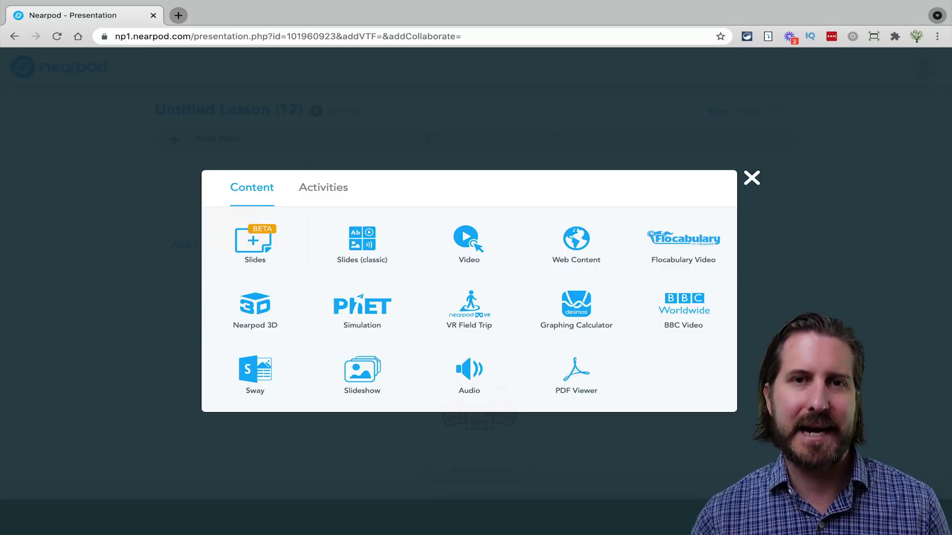
click(255, 244)
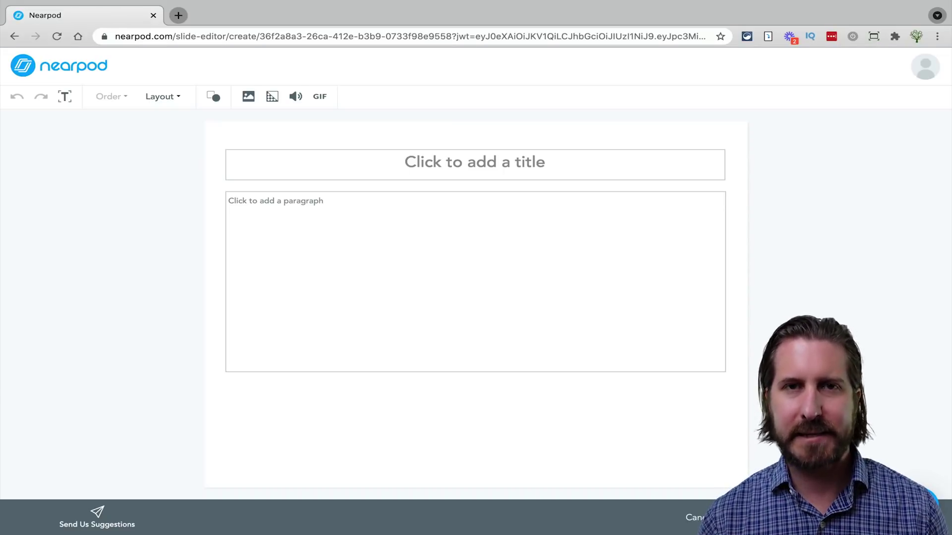
Step: Title the slide "Demo Awesome Lesson" and apply the layout with two side-by-side text boxes
click(475, 162)
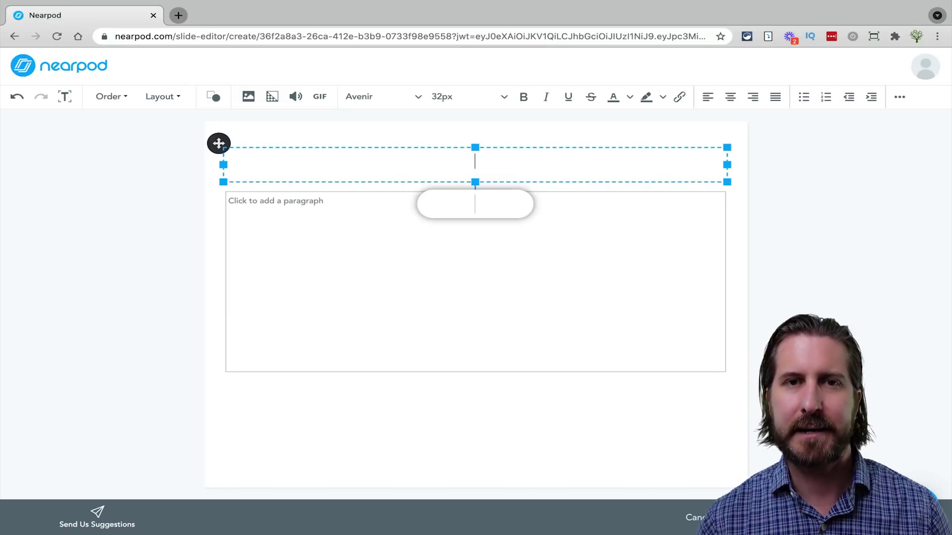
text(Demo Awesome Lesson)
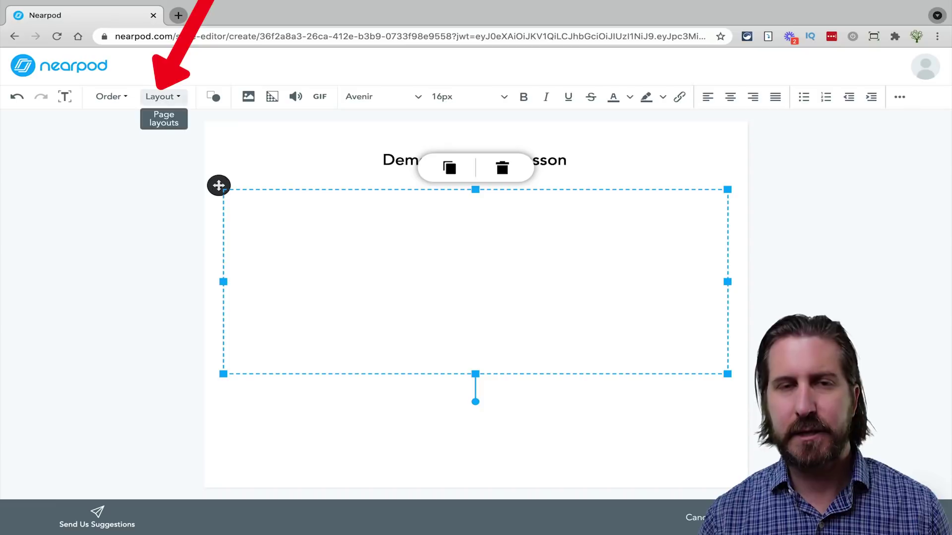
click(160, 96)
click(114, 283)
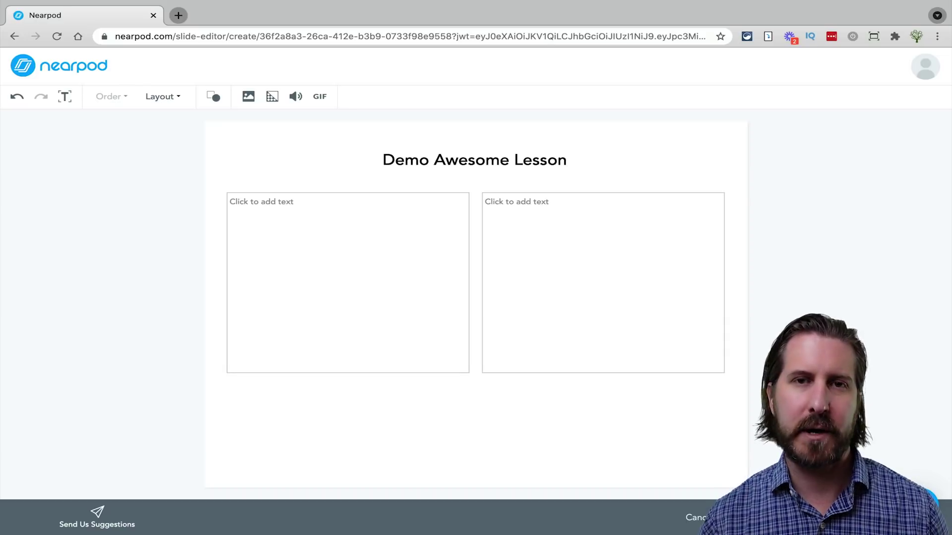
click(347, 283)
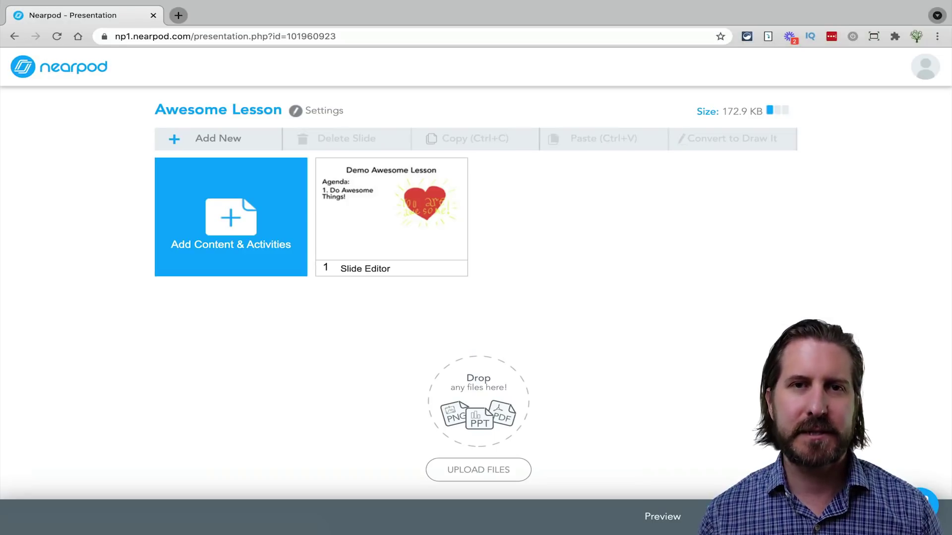
Step: Add a Draw It activity to the lesson with the prompt "Draw what you think the respiratory system looks like"
click(230, 217)
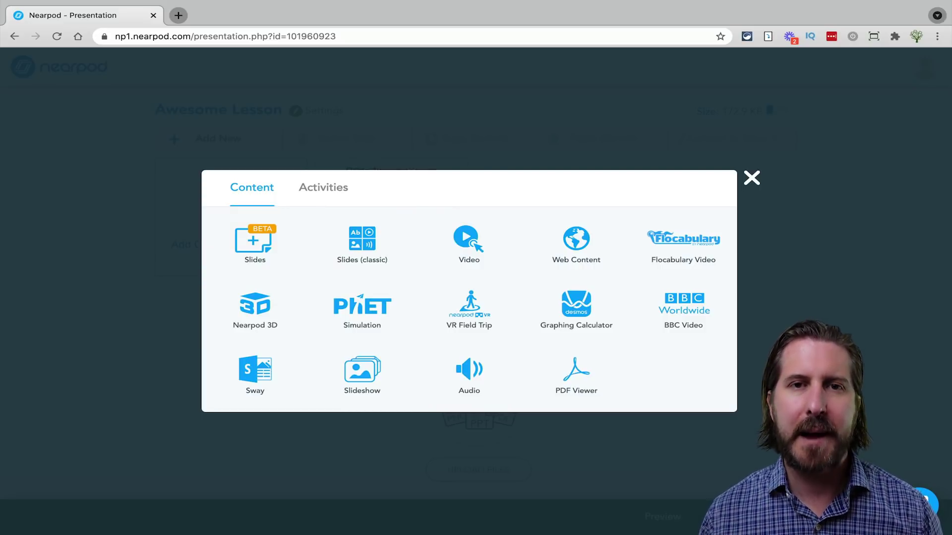
click(324, 188)
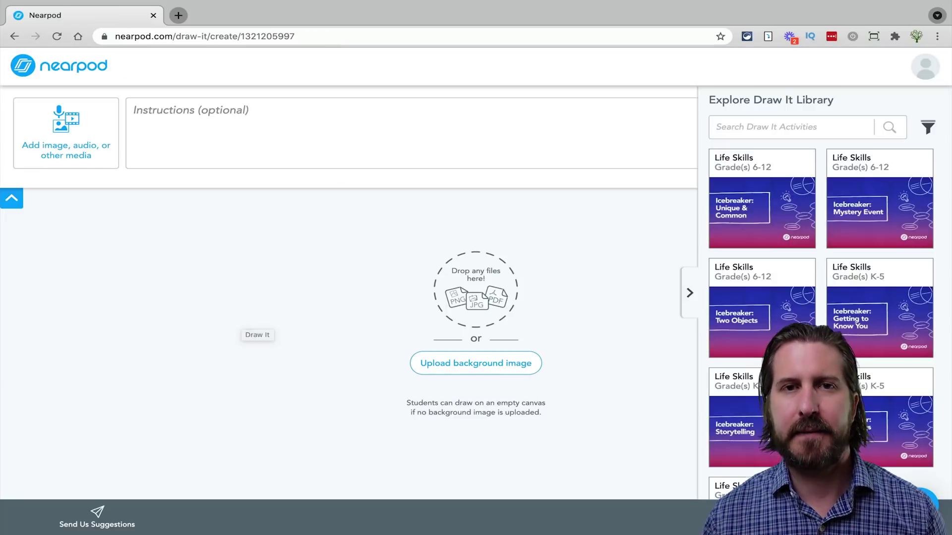
text(Dra)
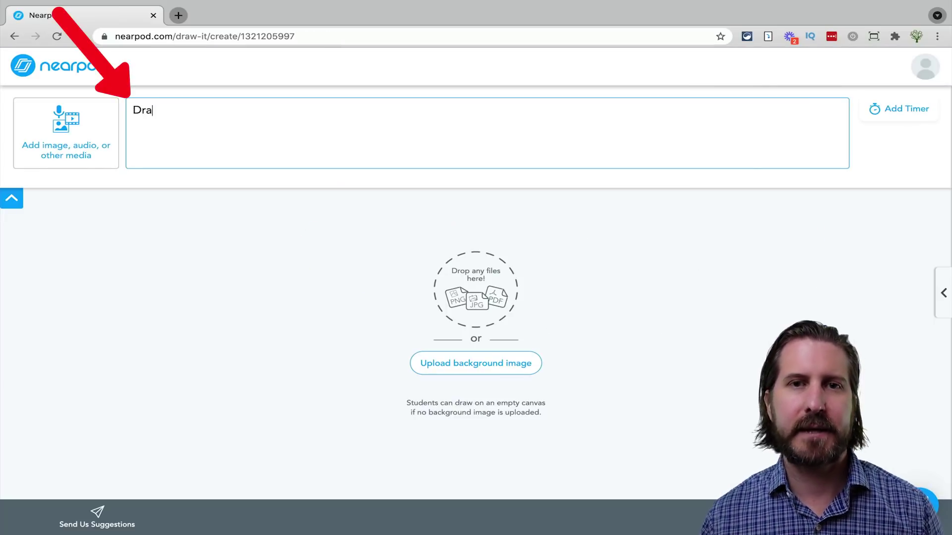
text(w what you think )
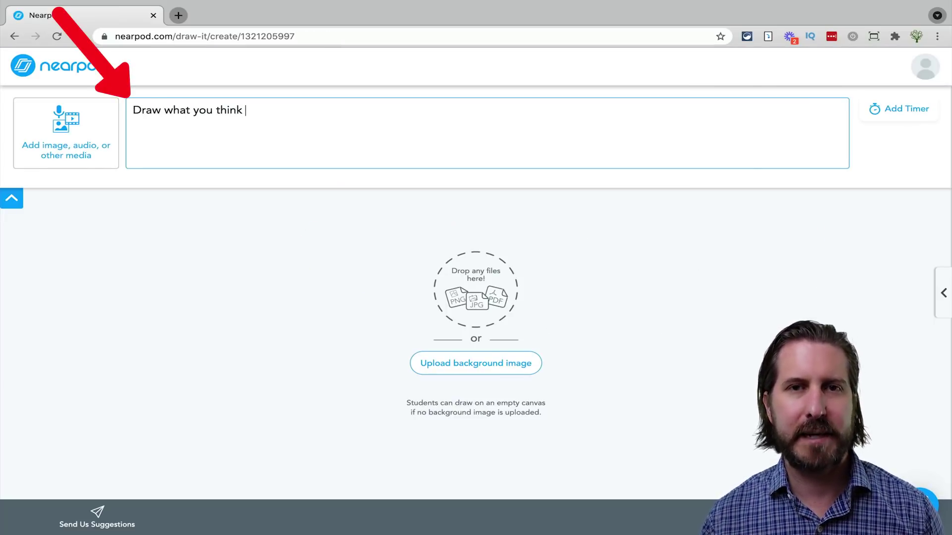
text(the respirat)
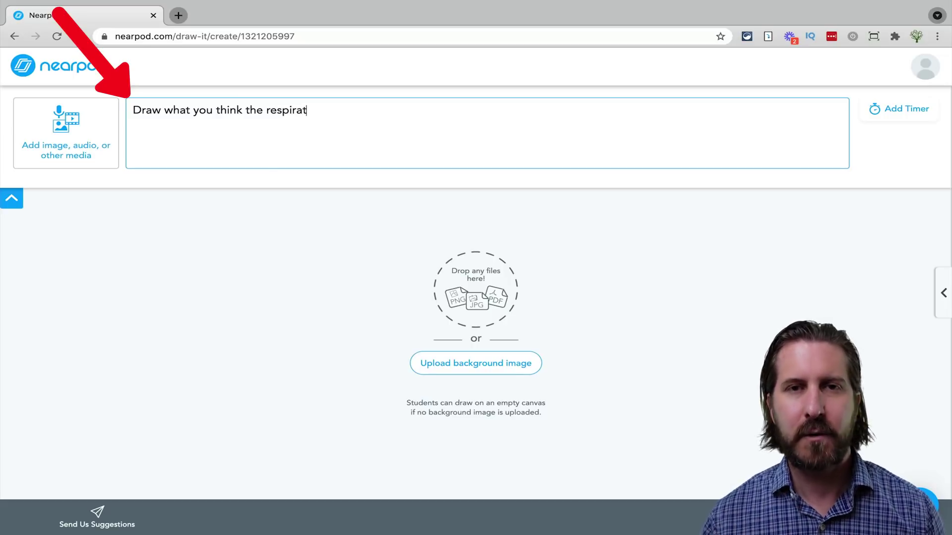
text(ory system looks like)
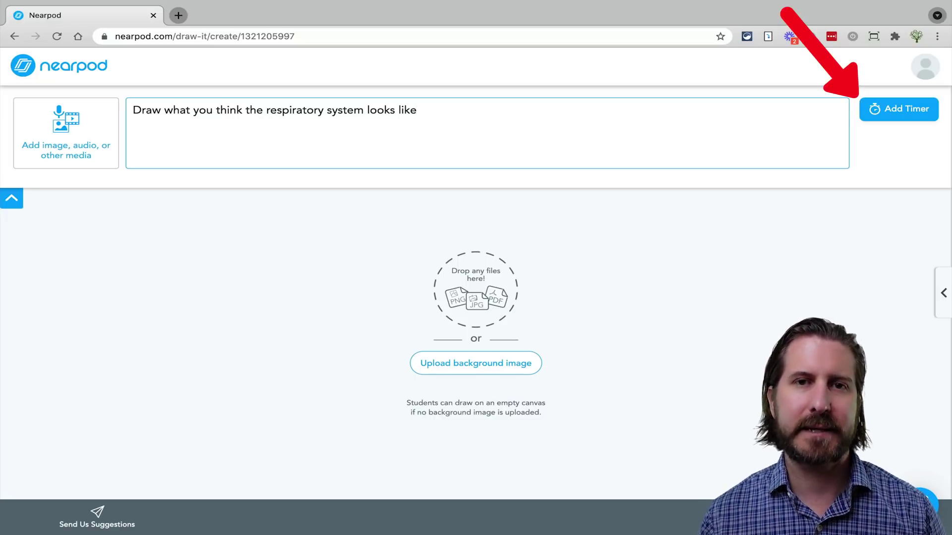
Step: Add a timer of 2 minutes 00 seconds to the Draw It activity
click(899, 109)
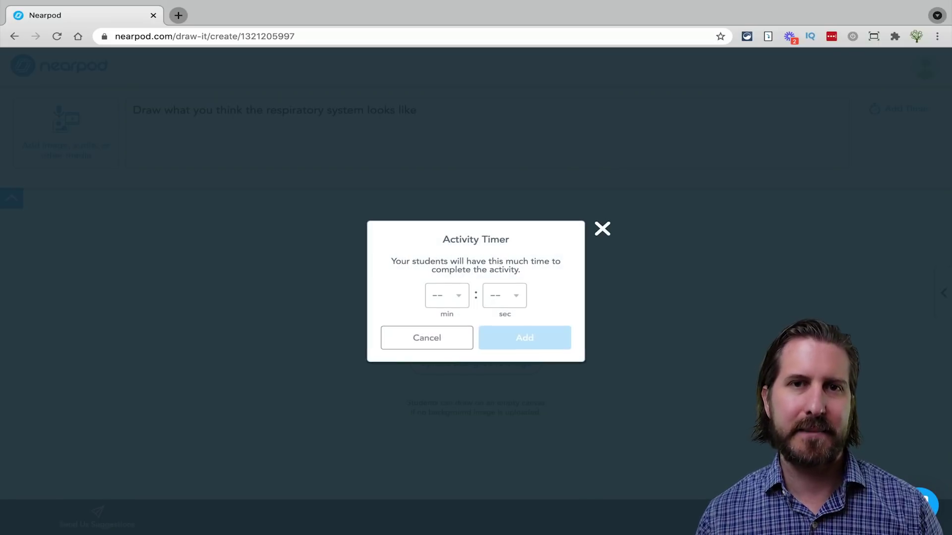
click(447, 296)
click(439, 370)
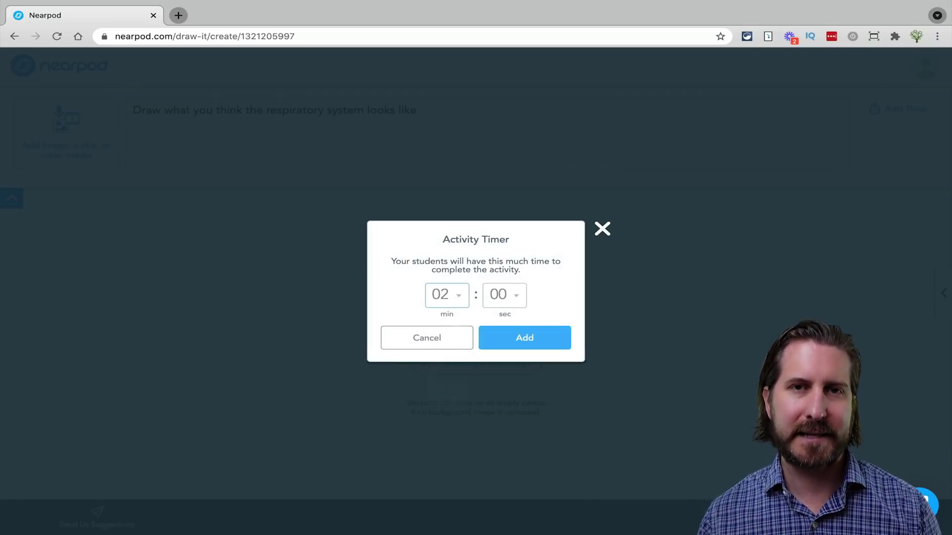
click(524, 338)
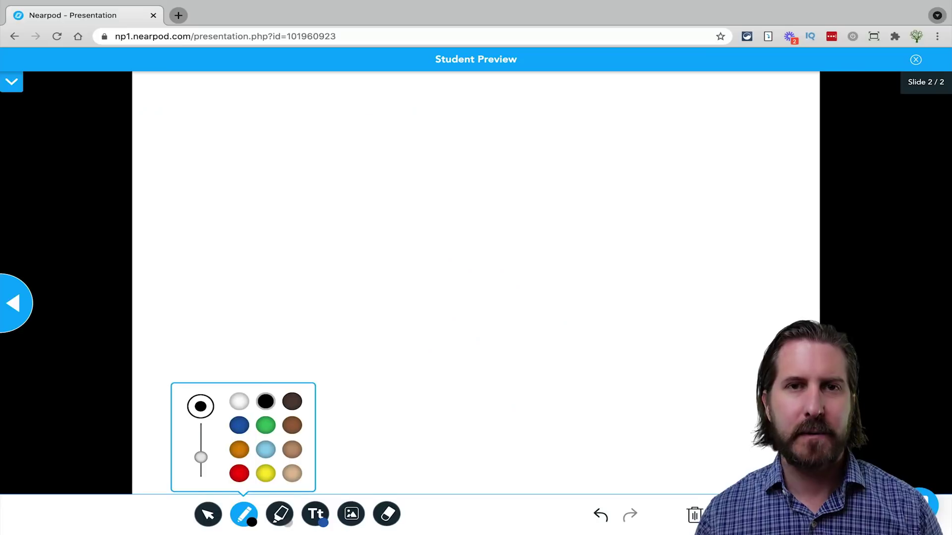
mouse_move(442, 172)
mouse_down()
mouse_move(461, 245)
mouse_move(443, 171)
mouse_up()
drag(470, 169, 480, 341)
mouse_move(501, 171)
mouse_down()
mouse_move(491, 233)
mouse_move(515, 171)
mouse_up()
mouse_move(506, 90)
mouse_down()
mouse_move(494, 157)
mouse_move(493, 88)
mouse_up()
drag(409, 225, 261, 181)
mouse_move(231, 117)
mouse_down()
mouse_move(268, 152)
mouse_move(312, 133)
mouse_move(338, 158)
mouse_up()
drag(370, 99, 361, 128)
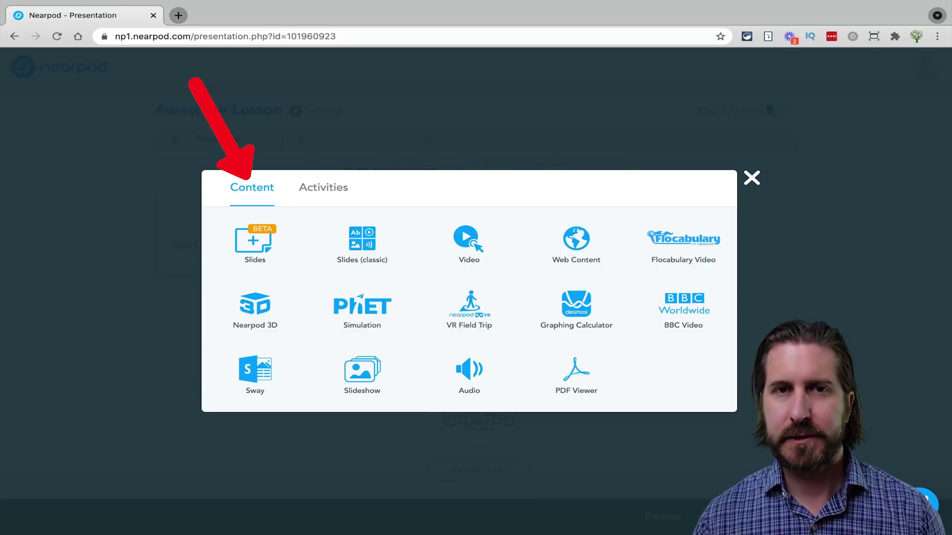
Step: Search the video library for "respiratory system" and choose the Nearpod Original Respiratory System video for the lesson
click(469, 244)
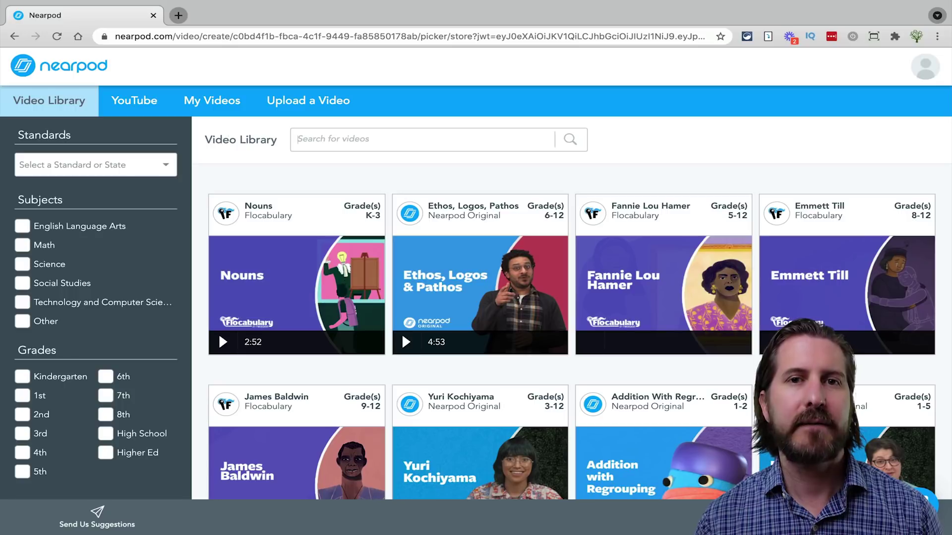
text(respir)
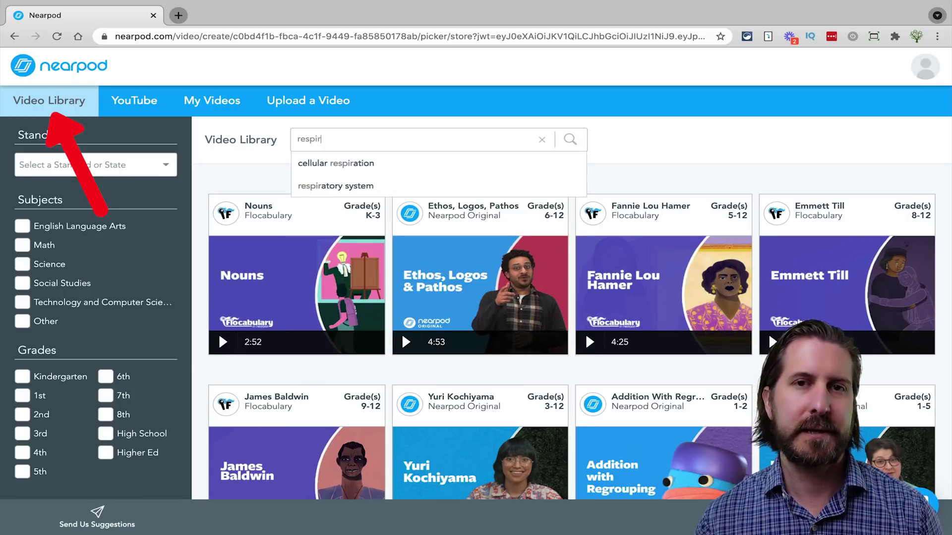
key(Down)
key(Down)
key(Return)
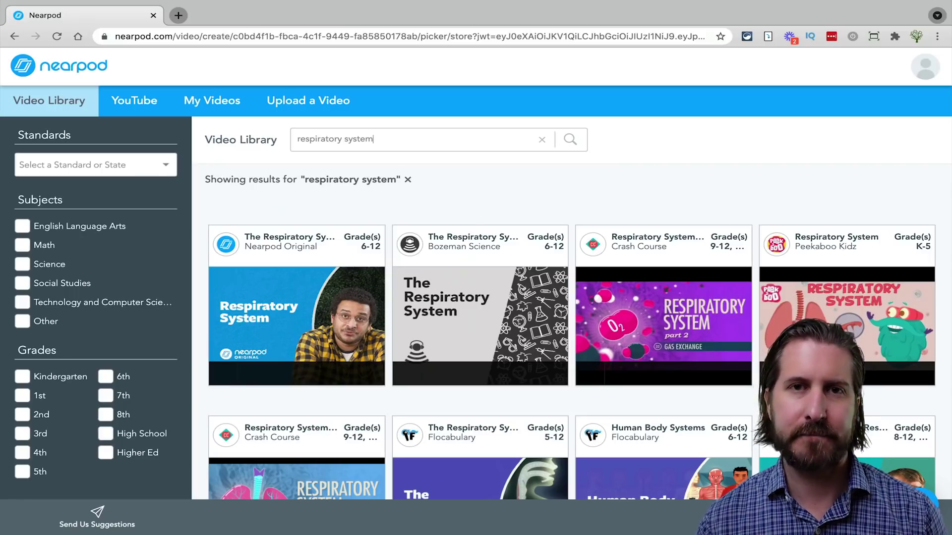
click(484, 276)
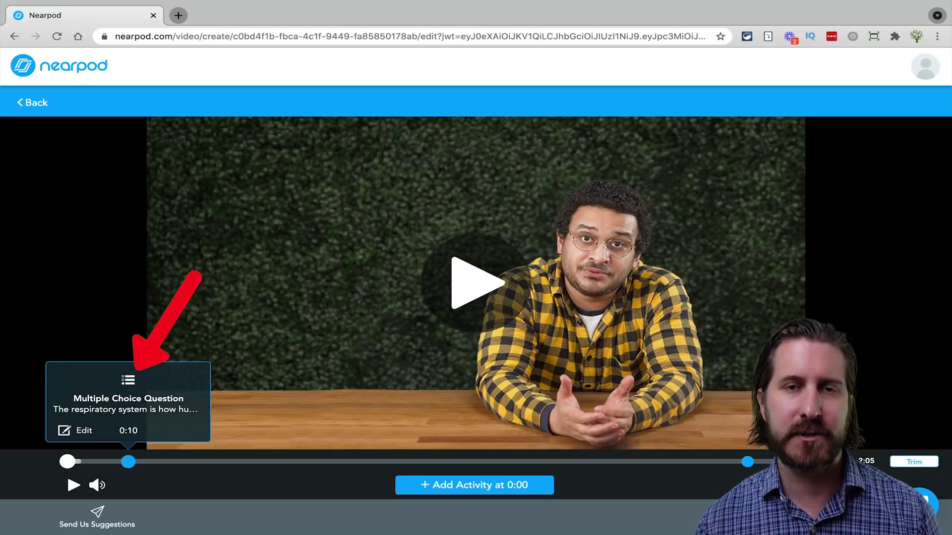
Step: Open the video's multiple choice question at 0:10 for editing, and start adding an activity at 0:22
click(128, 462)
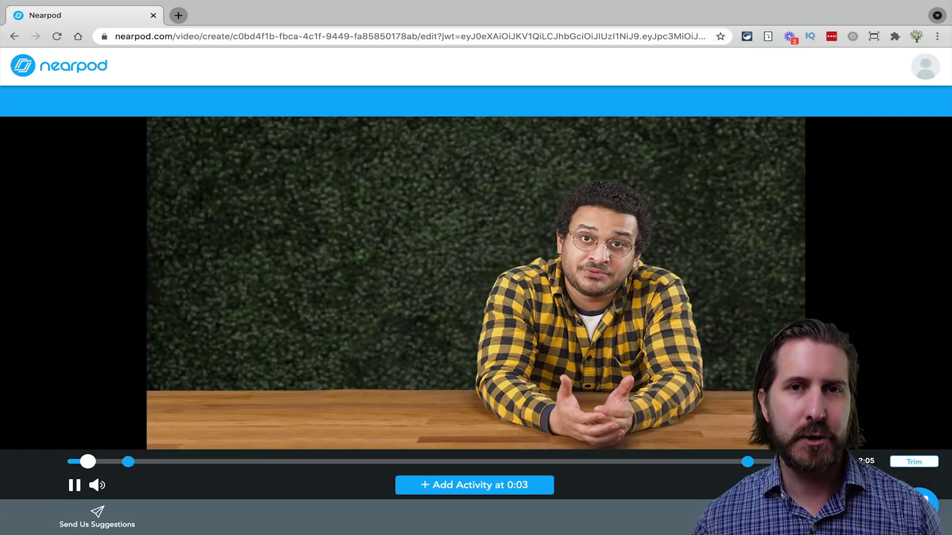
key(space)
drag(88, 462, 199, 462)
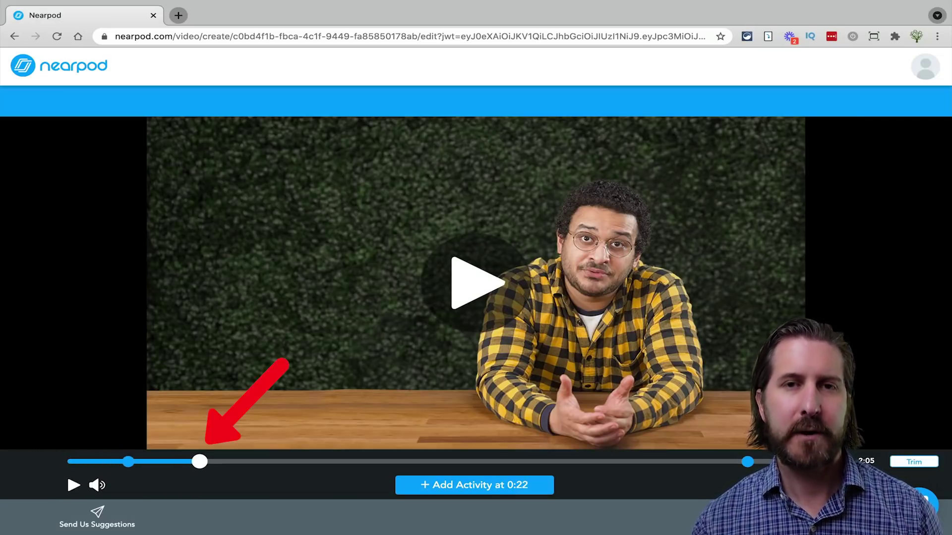
key(space)
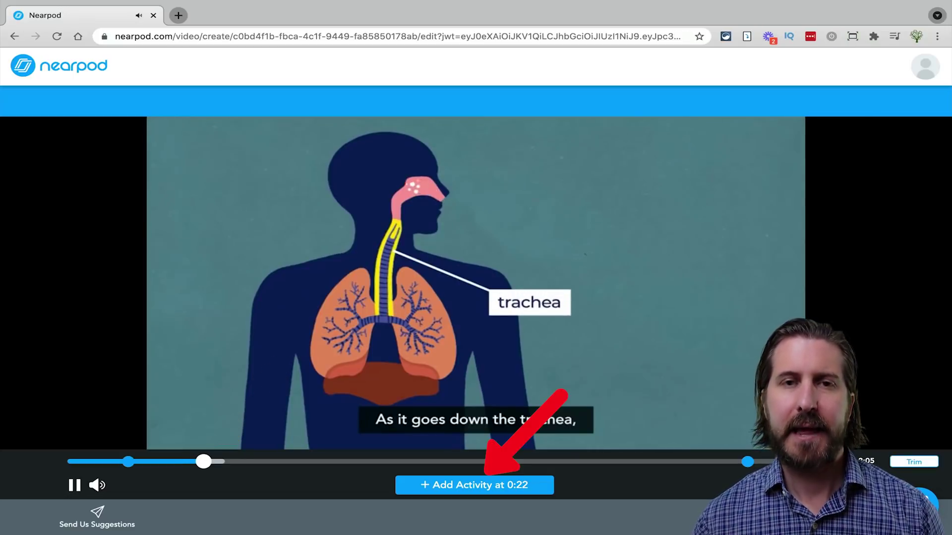
click(474, 485)
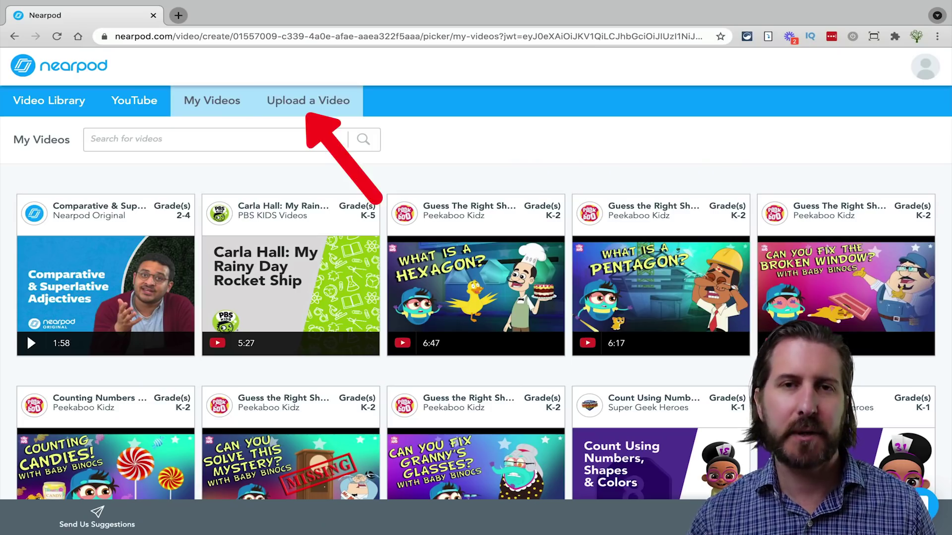
click(308, 100)
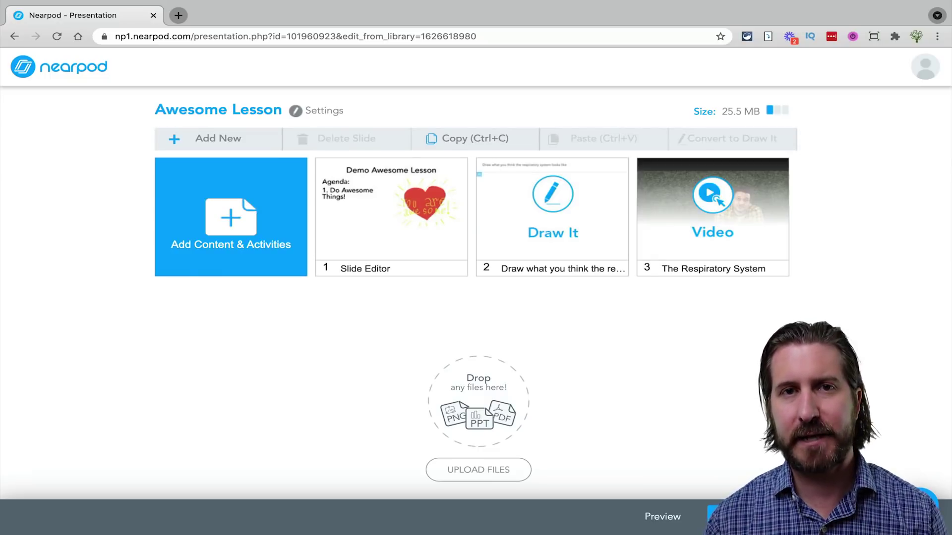
Step: Add a Matching Pairs activity to the lesson and browse its library for "biology" sets to find one on cellular respiration
click(230, 219)
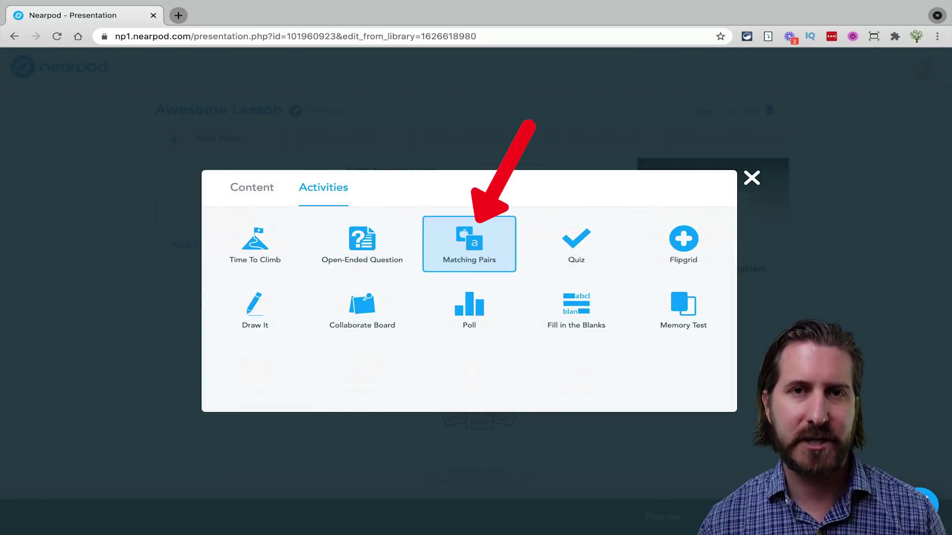
click(472, 243)
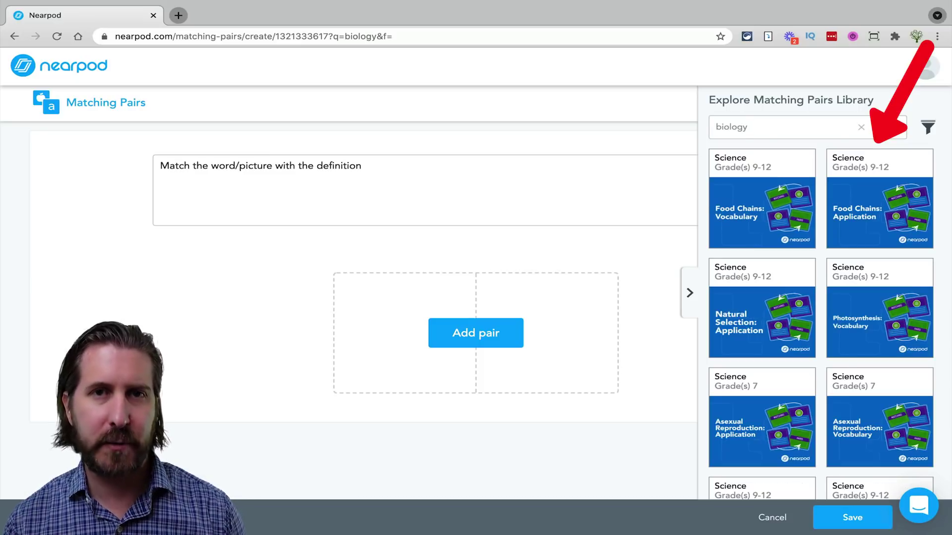
scroll(821, 298, down, 3)
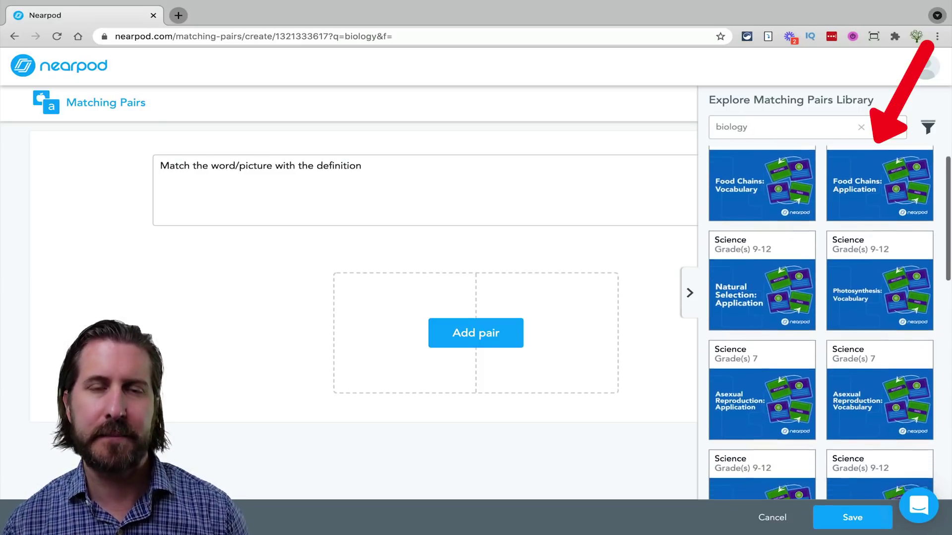
scroll(821, 322, down, 3)
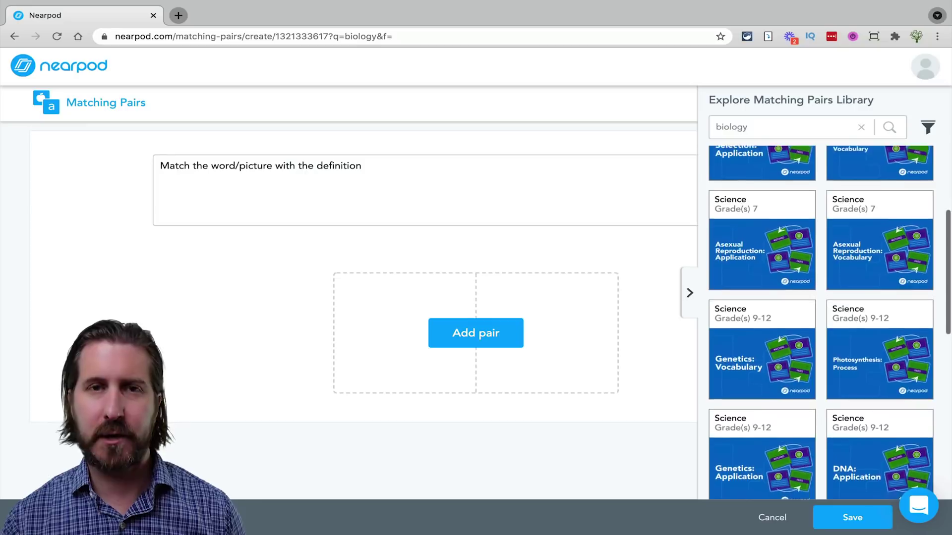
scroll(821, 322, down, 3)
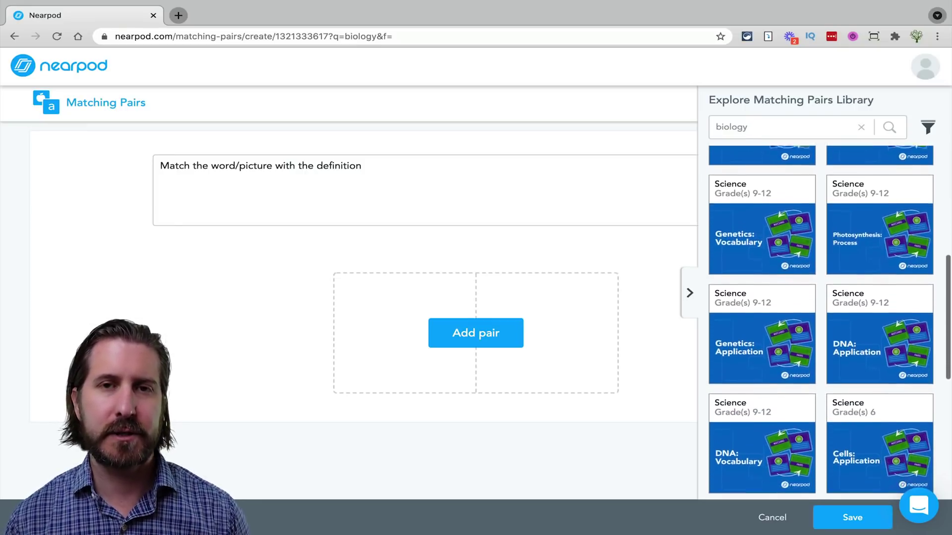
scroll(821, 322, down, 3)
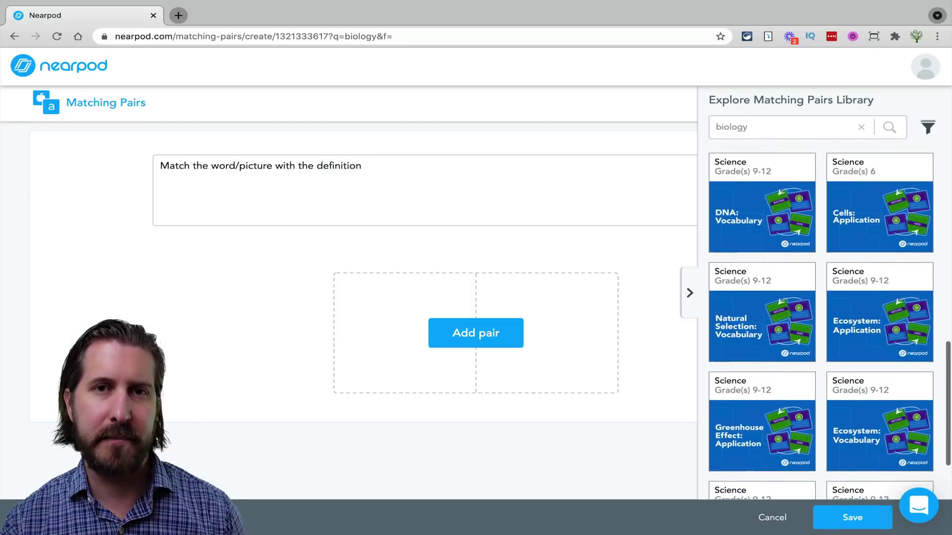
scroll(821, 322, down, 3)
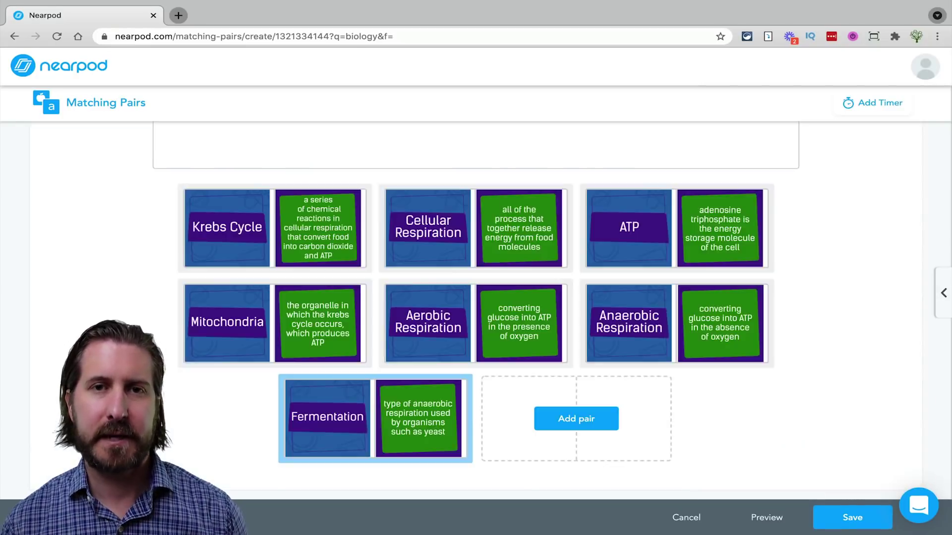
Step: Replace the "Fermentation" card in pair 7 with the text "My Edited Version"
click(375, 419)
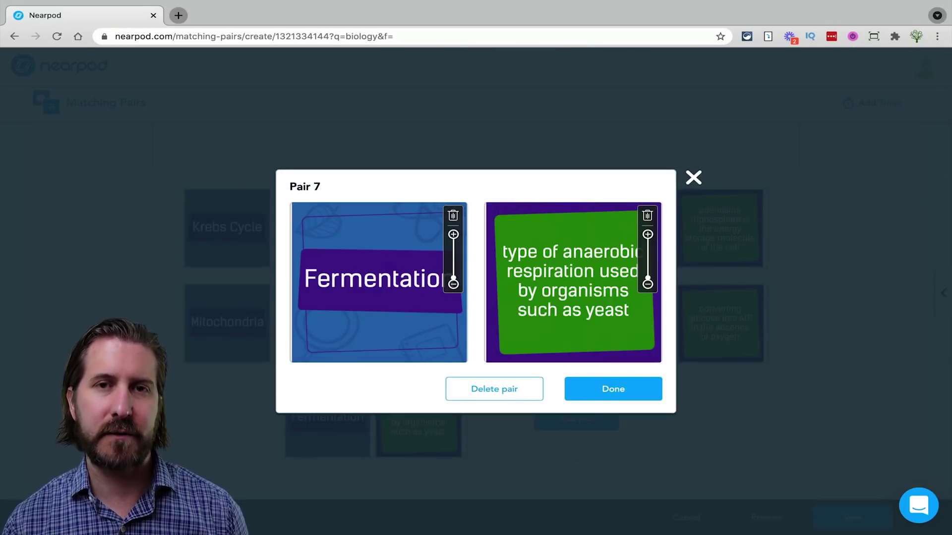
text(My Edite)
text(d Version)
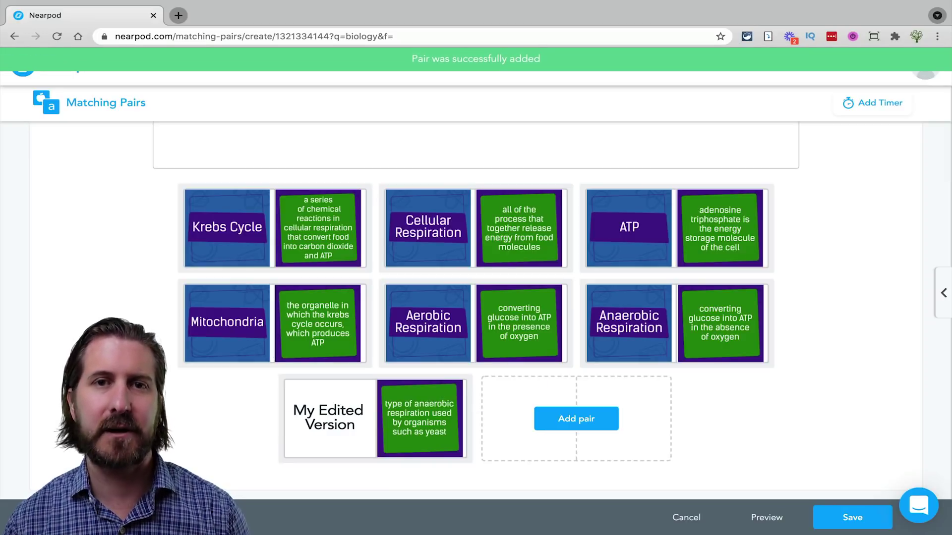
Step: Save the Matching Pairs activity and start a Fill in the Blanks activity, trying out passage text beginning "If you"
click(852, 518)
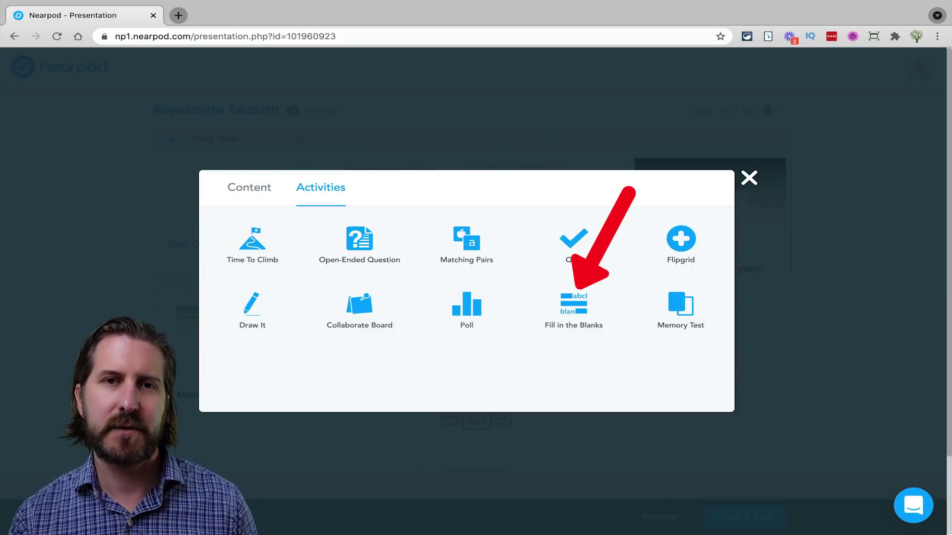
click(573, 308)
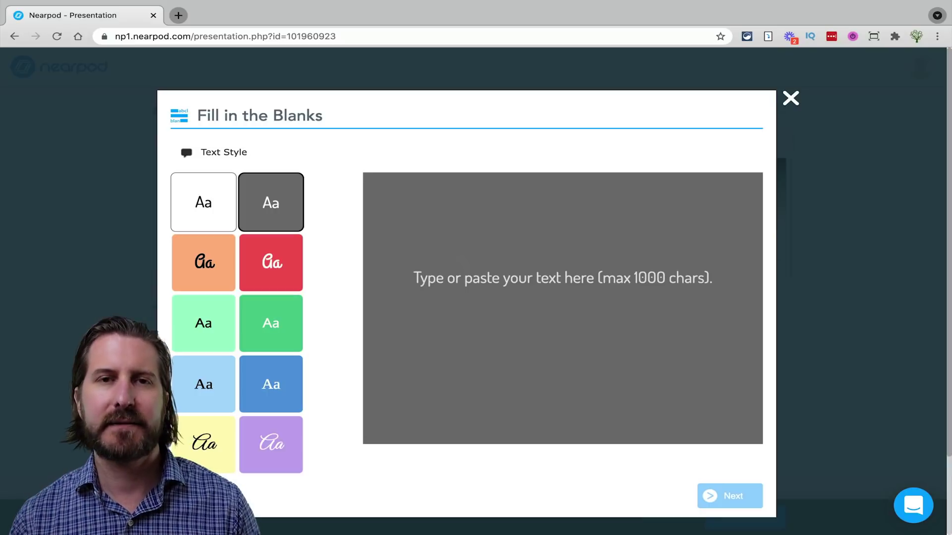
text(If you add a new Content slide, I'd recommend you also add an Activity slide afterwards for students to process what they learned. For example, you can add an Open-Ended Question to have students write down their observations about the VR field trip.)
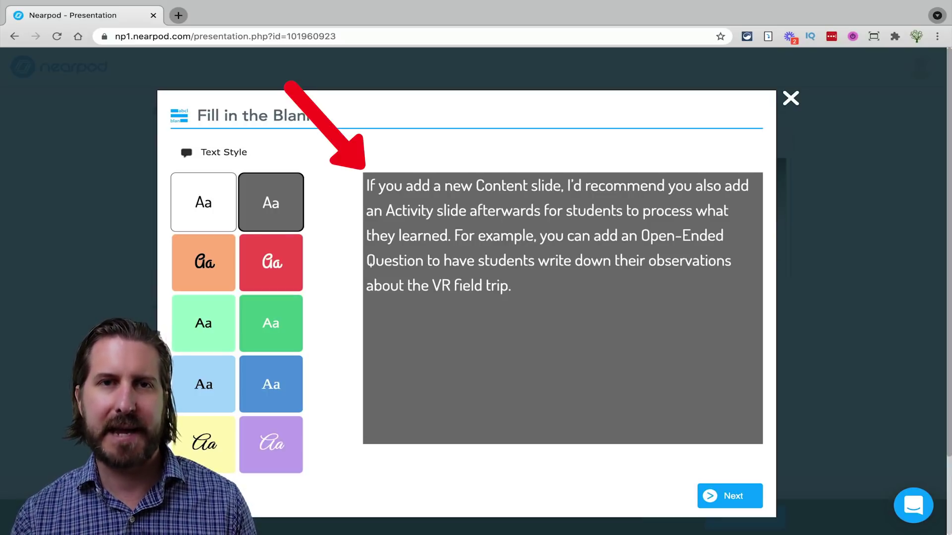
text(If you)
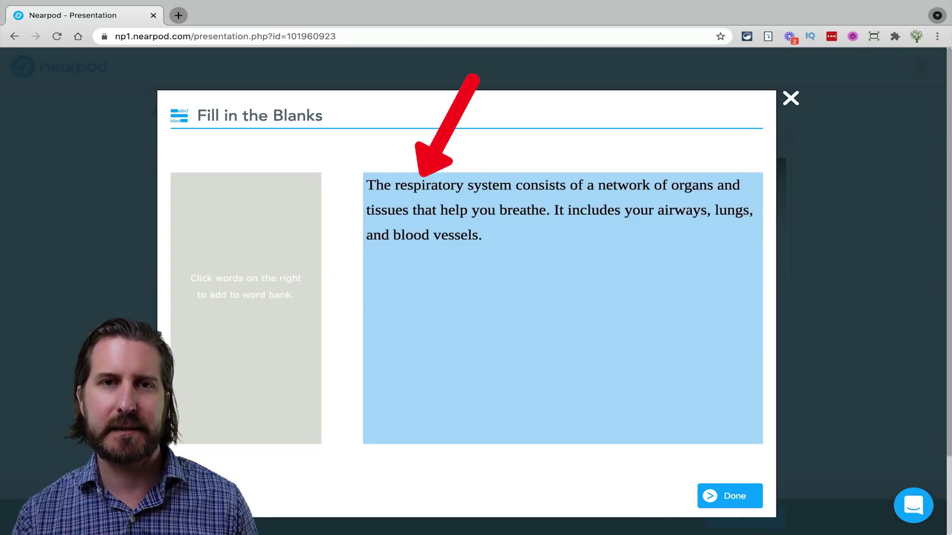
Step: Turn "respiratory", "organs", "lungs," and "vessels." into blanks in the respiratory system passage
double_click(429, 185)
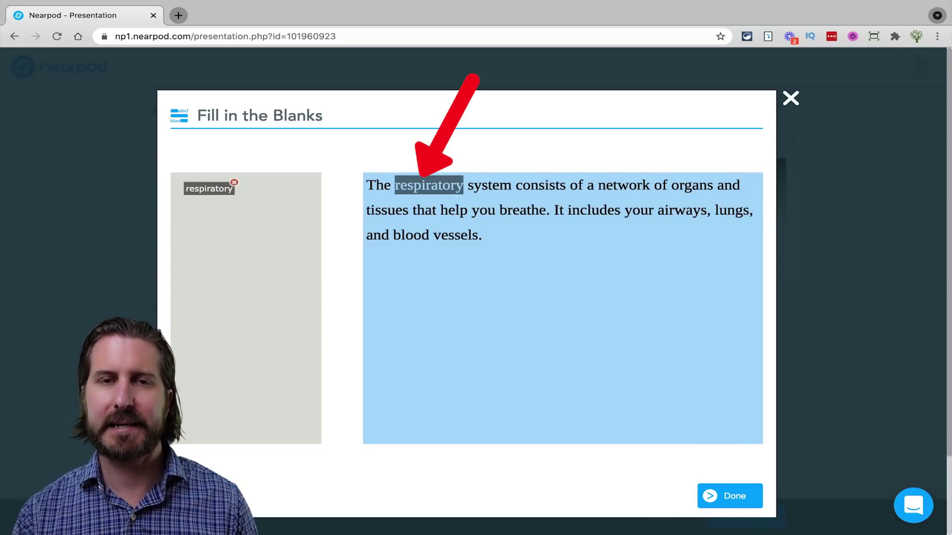
click(692, 186)
click(385, 235)
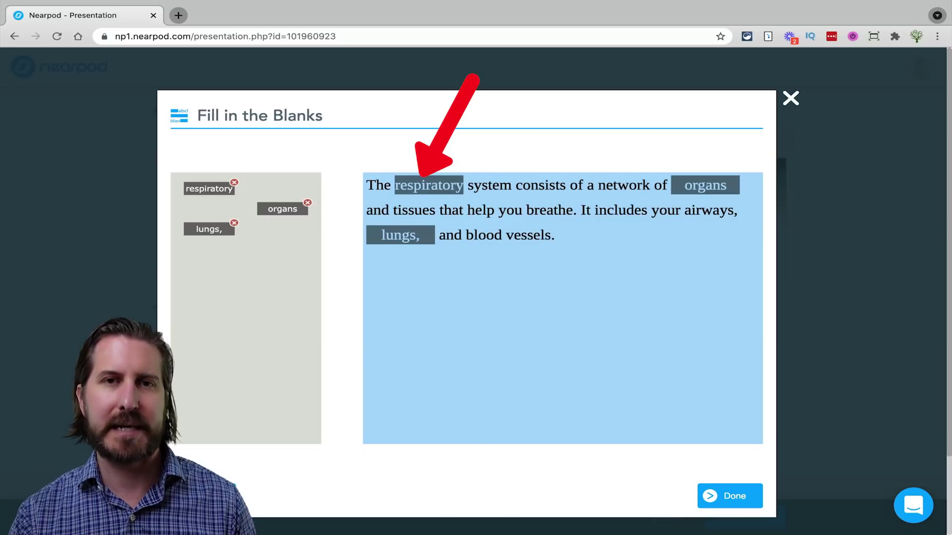
click(530, 235)
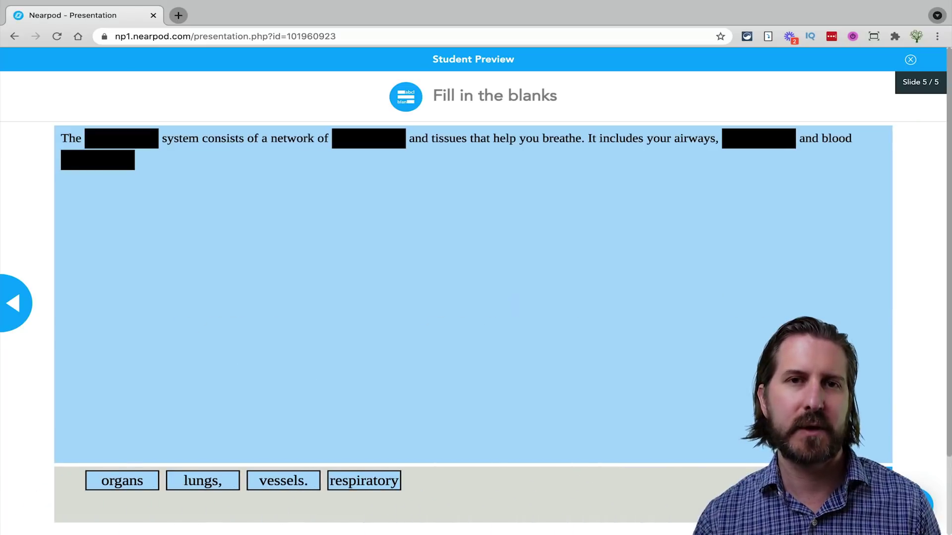
Step: Try the Fill in the Blanks activity in the student preview by placing "respiratory", "organs" and "lungs," in their blanks
drag(364, 480, 122, 138)
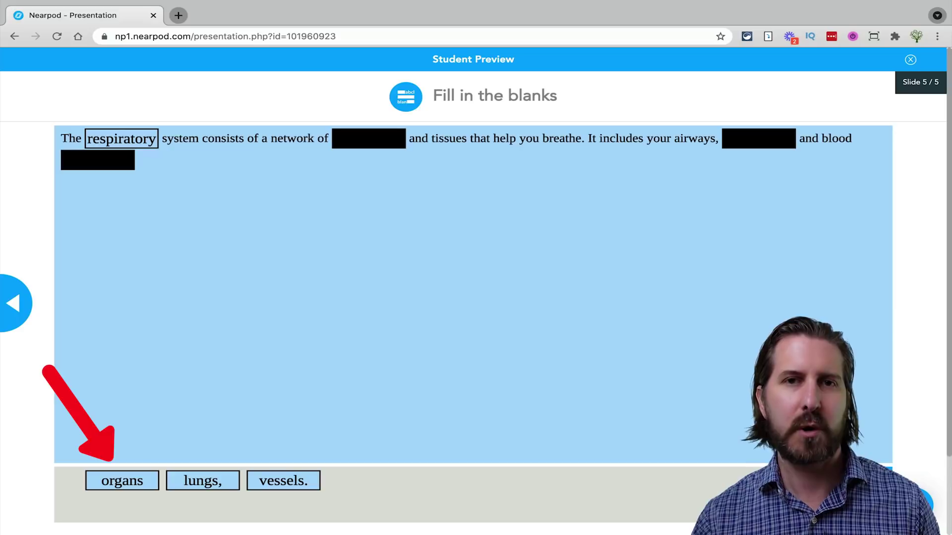
drag(122, 480, 367, 140)
drag(122, 480, 759, 139)
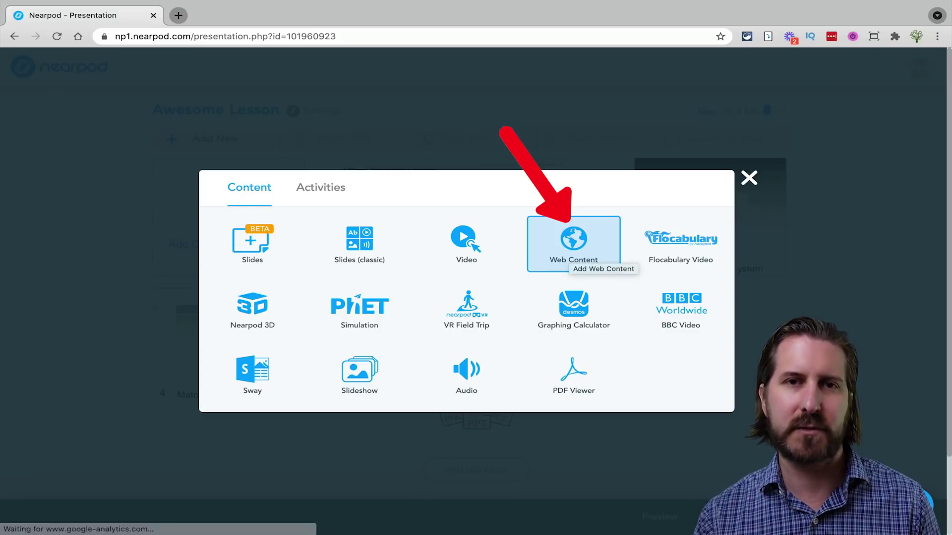
click(572, 253)
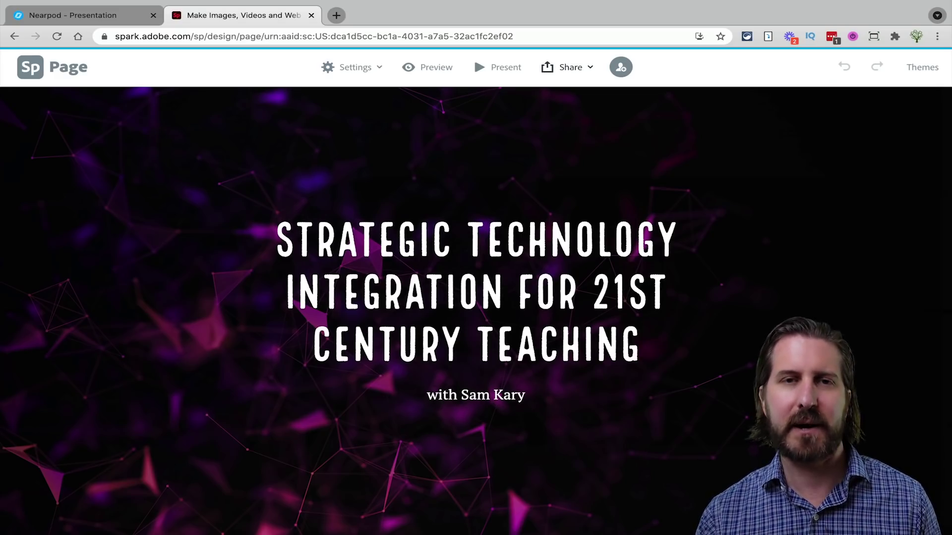
click(567, 67)
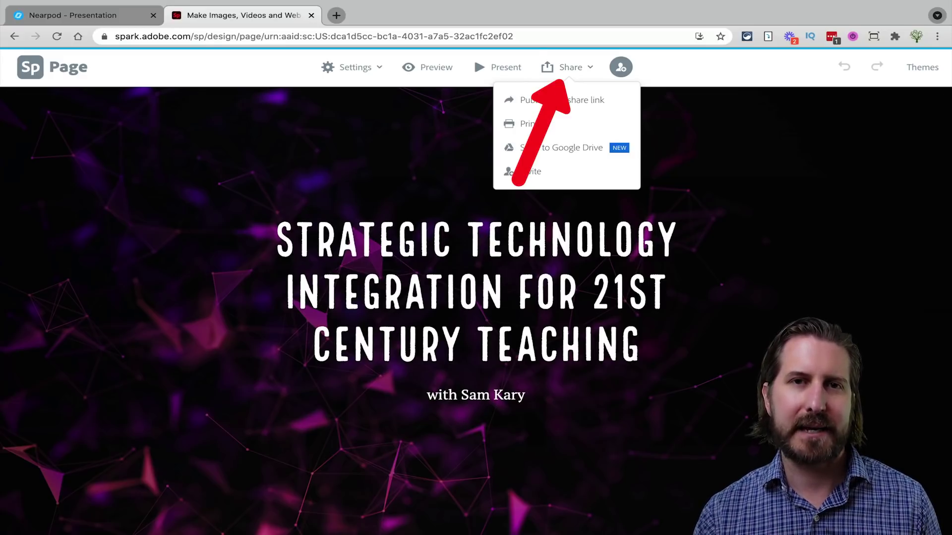
click(559, 100)
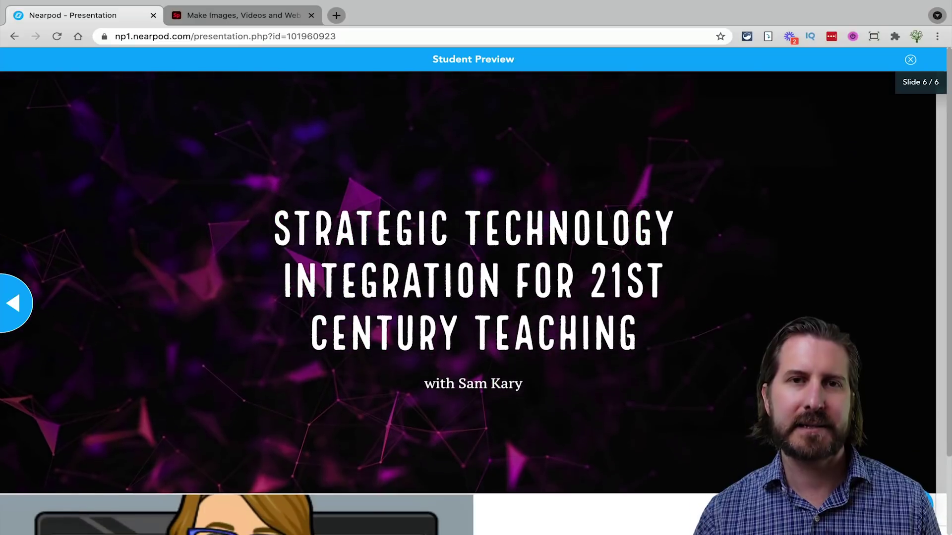
scroll(473, 304, down, 5)
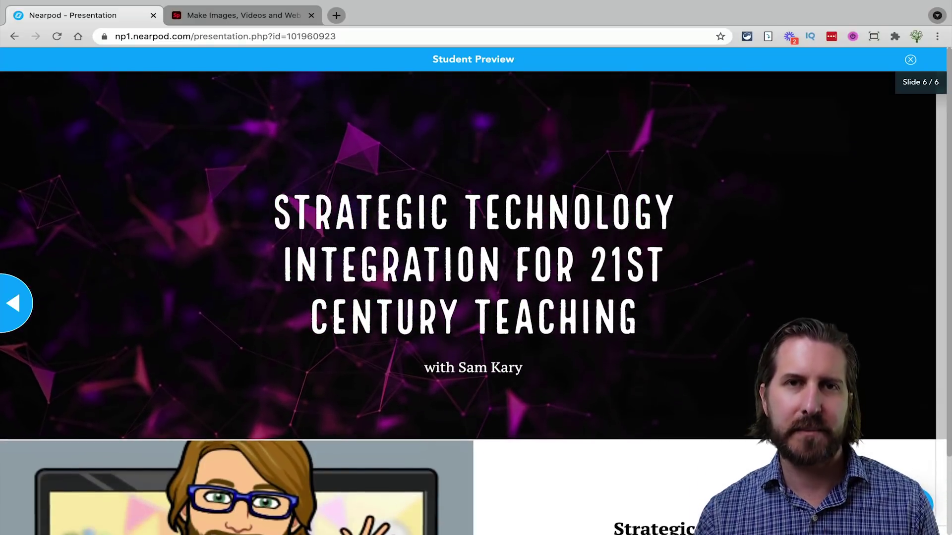
scroll(474, 303, down, 3)
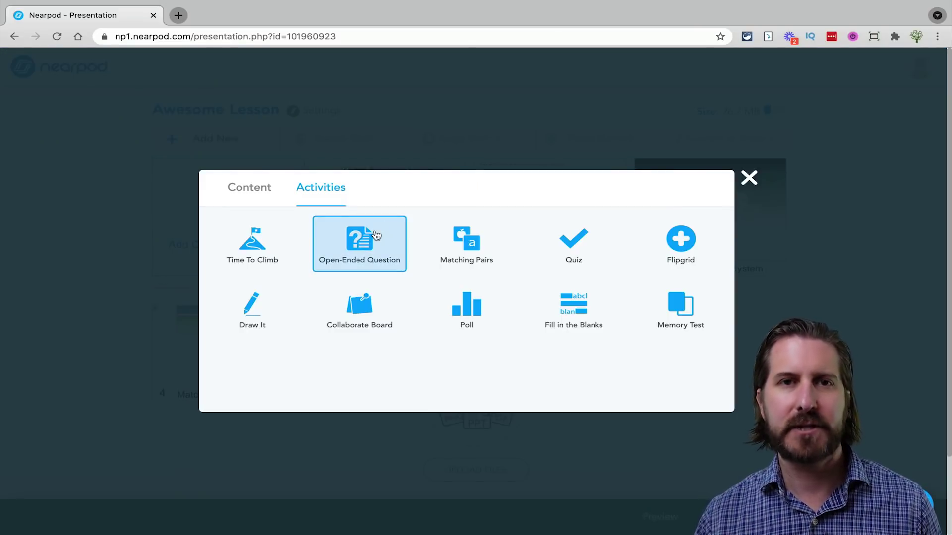
Step: Add an Open-Ended Question with the prompt "Describe the main functions of the respiratory system"
click(376, 235)
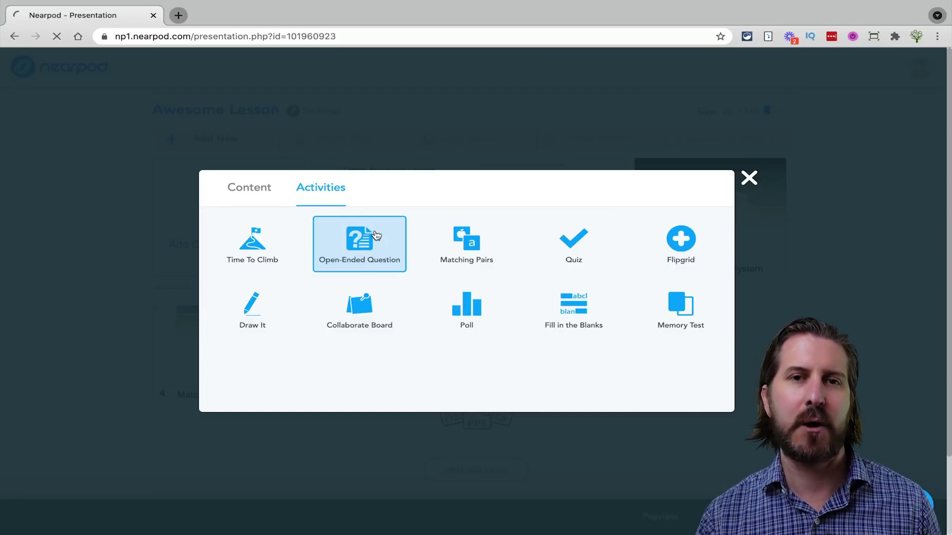
text(Describe the main functions of the respiratory )
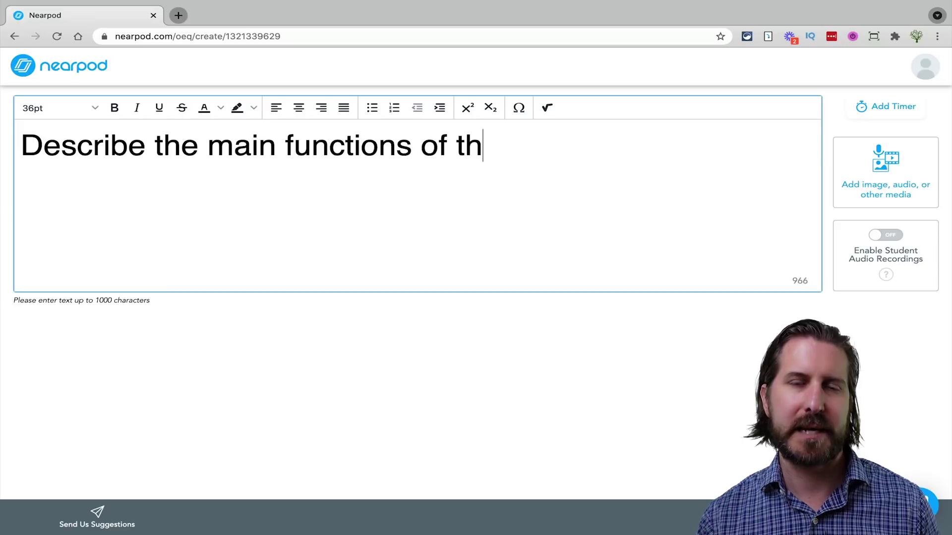
text(system)
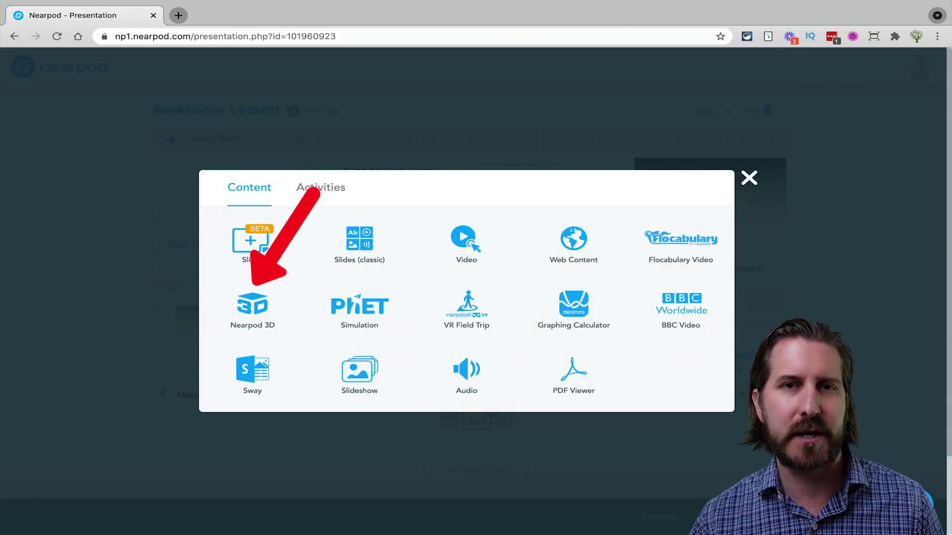
Step: Choose the Respiratory System model from the Human Body category of Nearpod 3D and preview it full screen
click(252, 310)
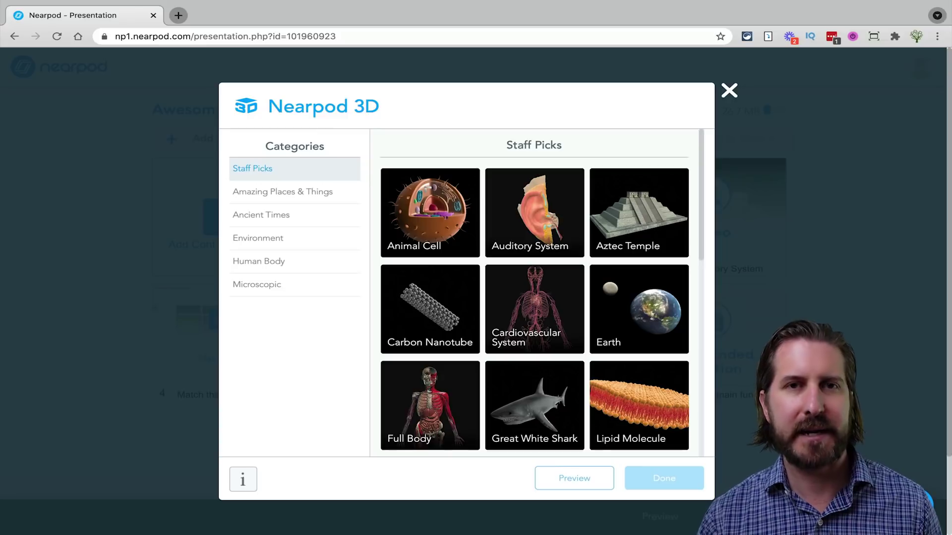
click(259, 261)
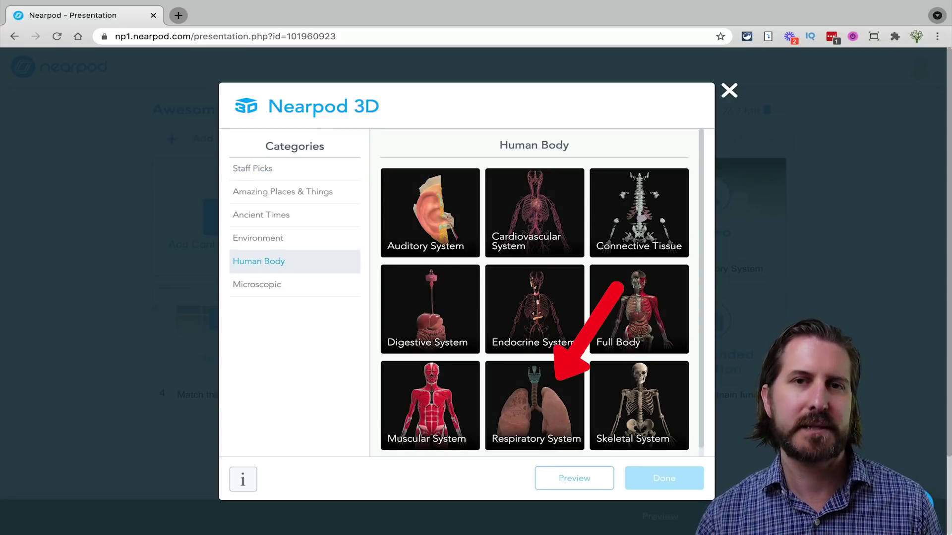
click(534, 405)
click(574, 478)
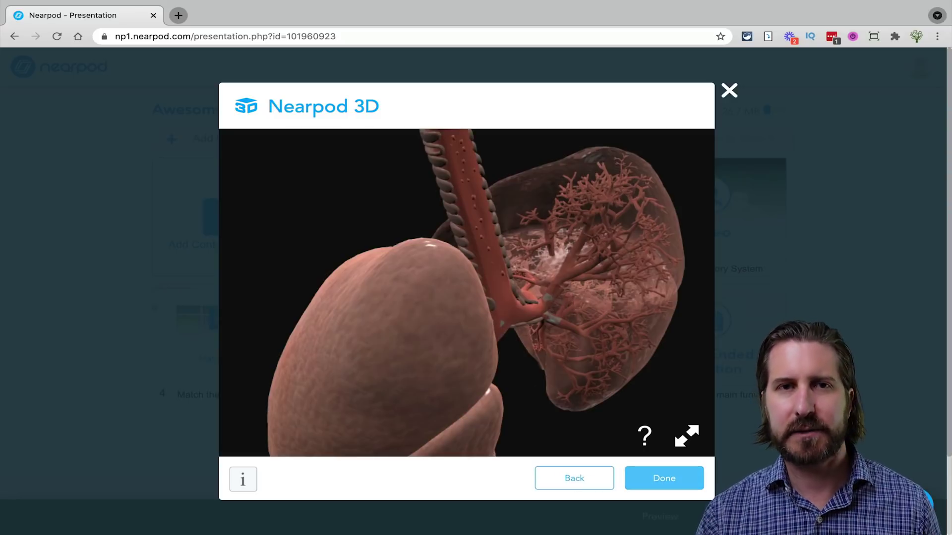
click(686, 435)
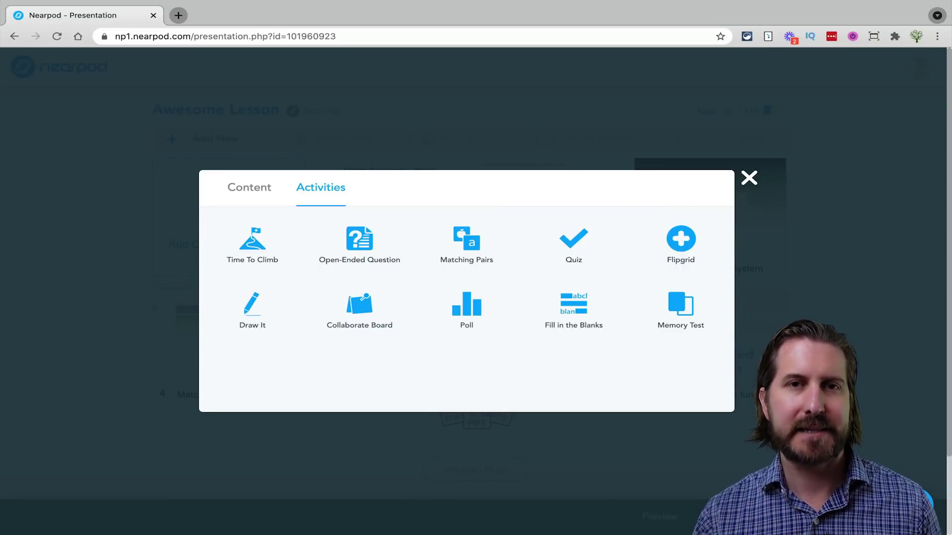
Step: Add a Collaborate Board with the topic "Respiratory System Observations" and the description "What were some details you noticed"
click(360, 310)
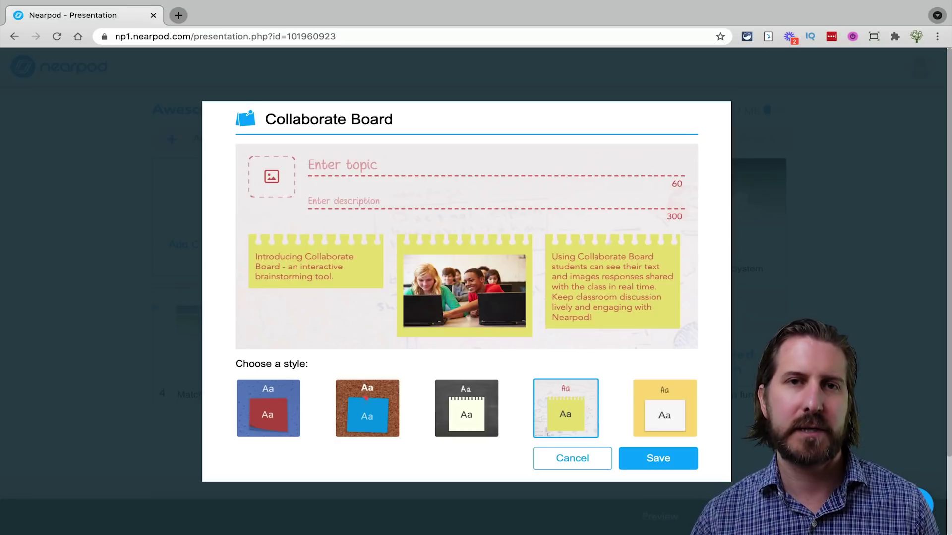
click(343, 165)
text(Respiratory System Observations)
click(344, 200)
text(W)
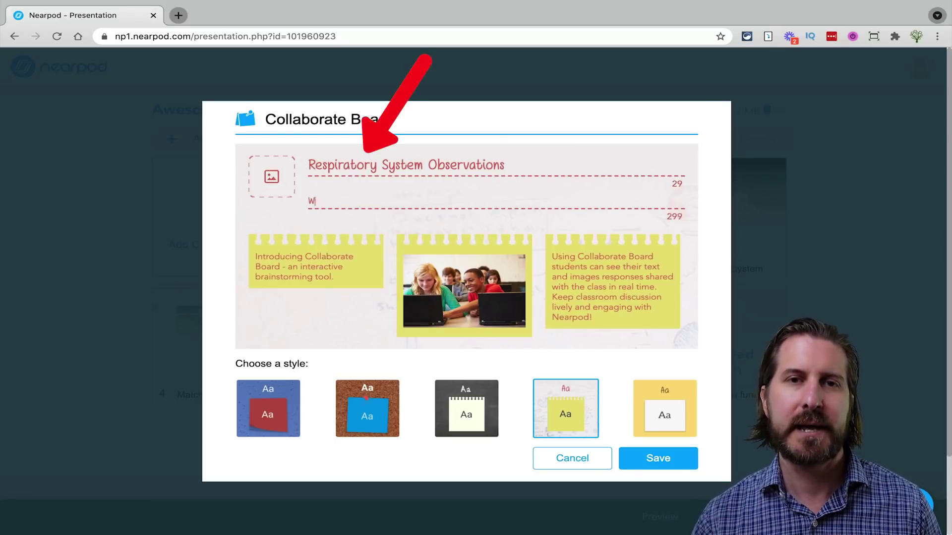
text(hat were some details you noticed)
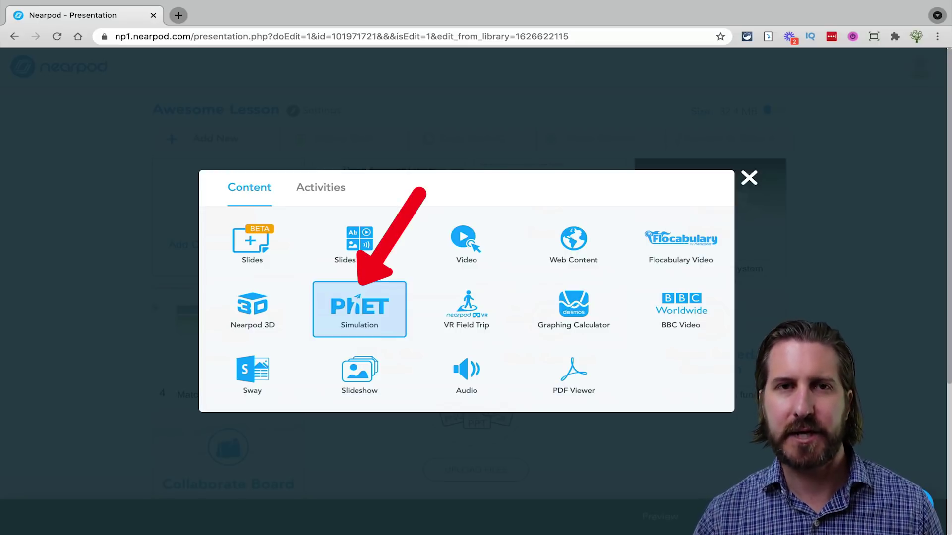
Step: Add the PhET simulation "Fractions: Intro" from the Staff Picks and raise its numerator and denominator in the student preview
click(359, 309)
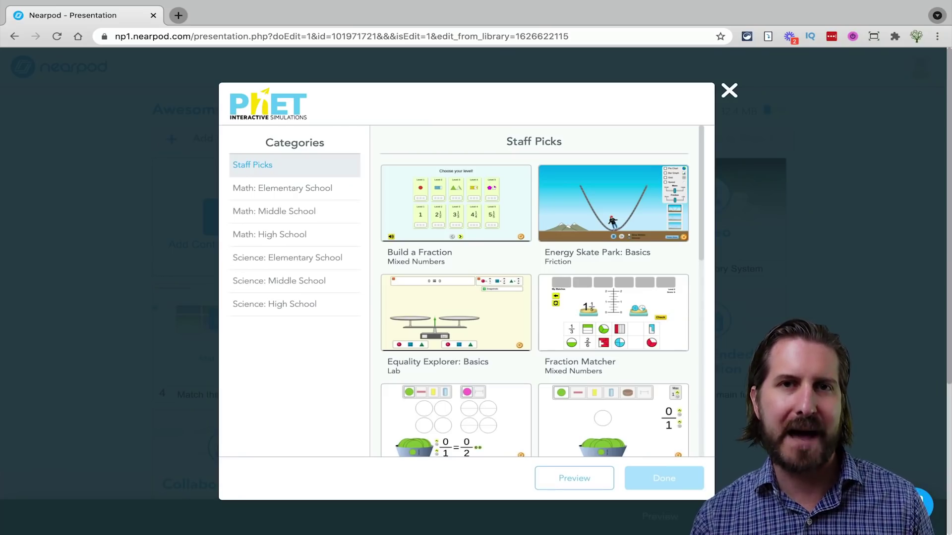
scroll(534, 291, down, 6)
scroll(535, 291, up, 3)
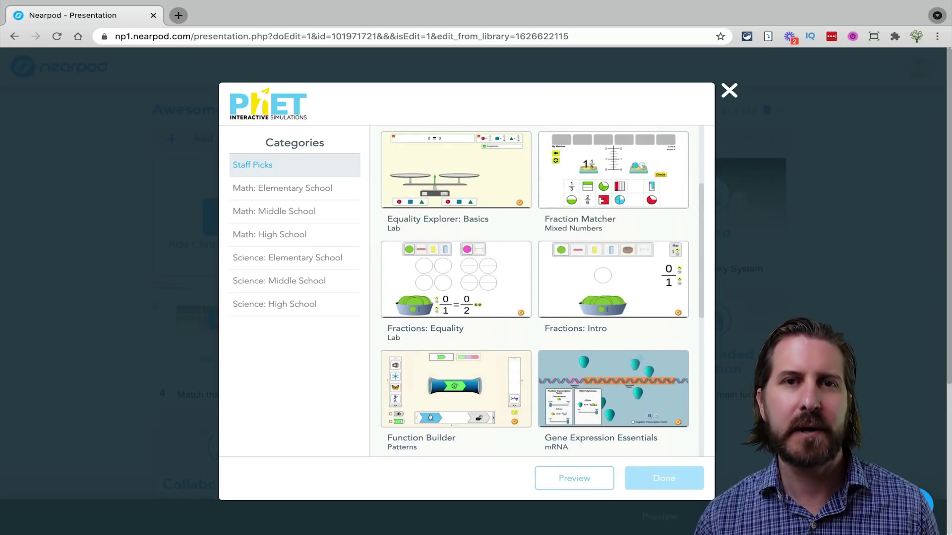
click(613, 279)
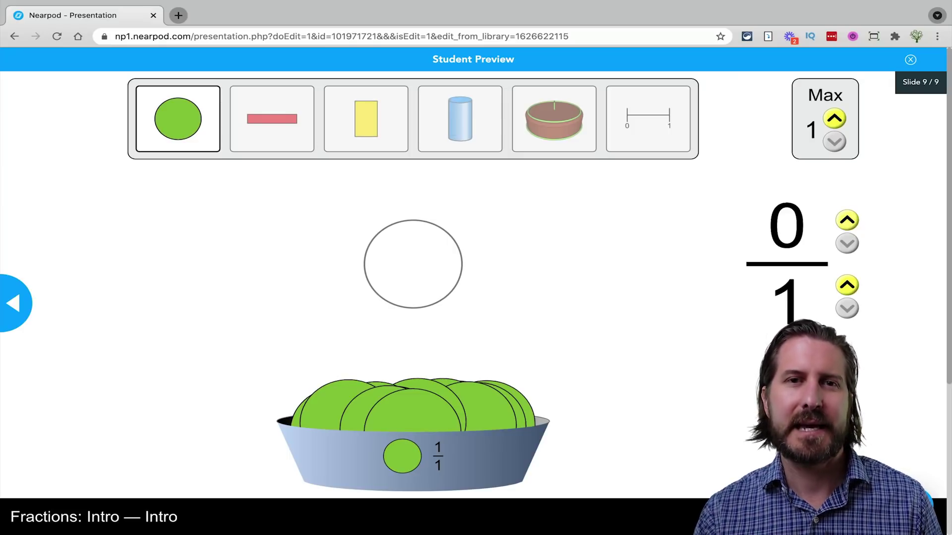
click(847, 220)
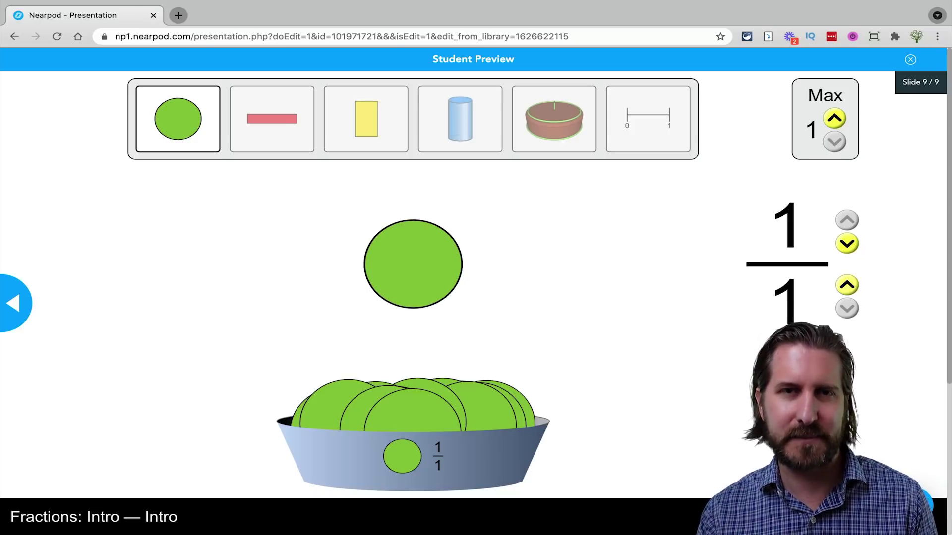
click(846, 285)
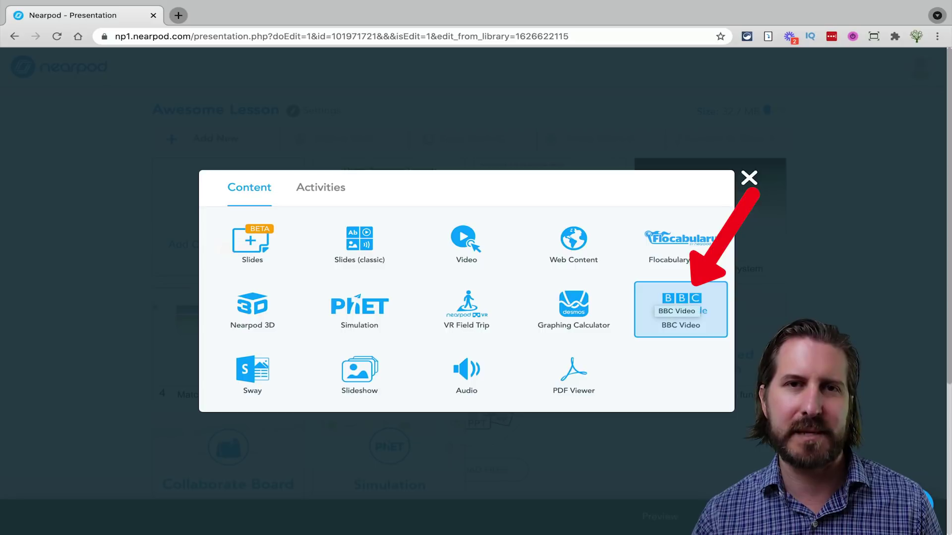
Step: Open the BBC Video content type, and add the Climate Change Sway and look through it in the student preview
click(682, 310)
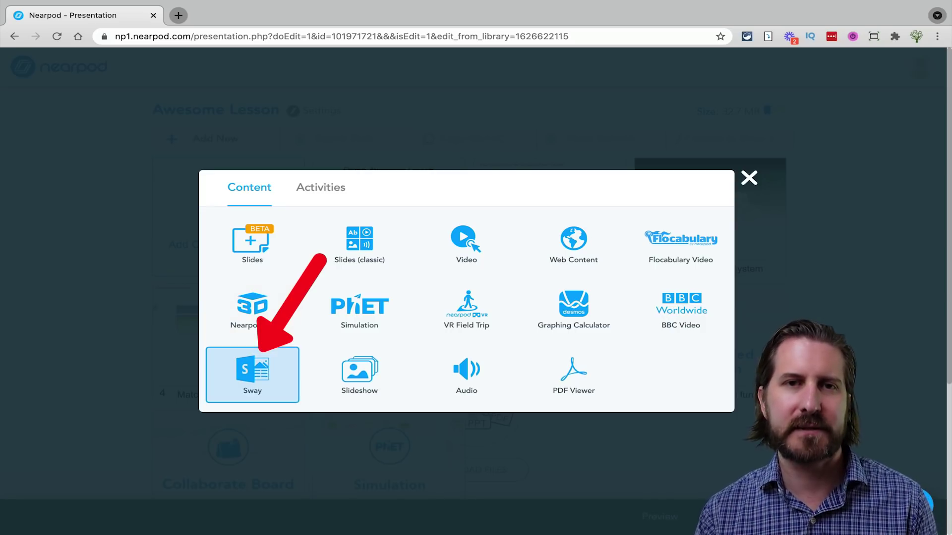
click(254, 367)
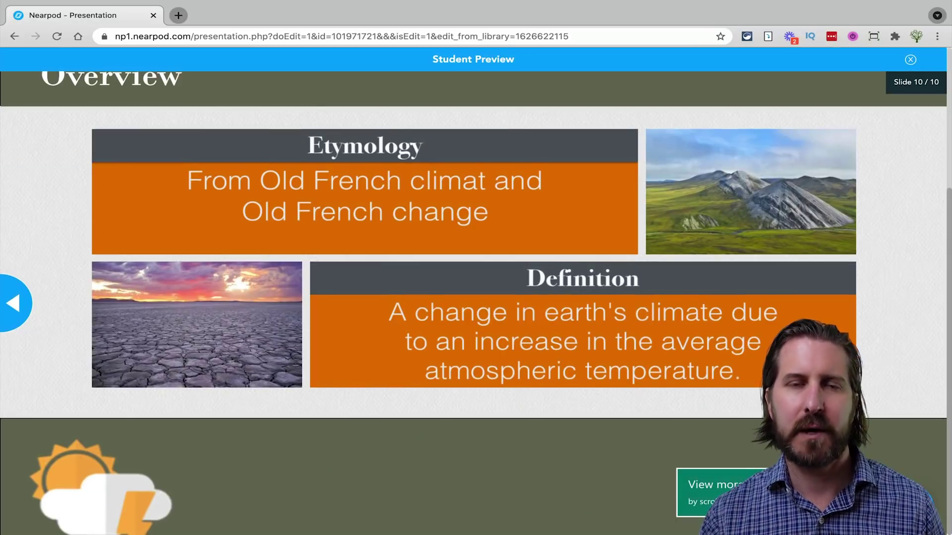
scroll(474, 298, down, 8)
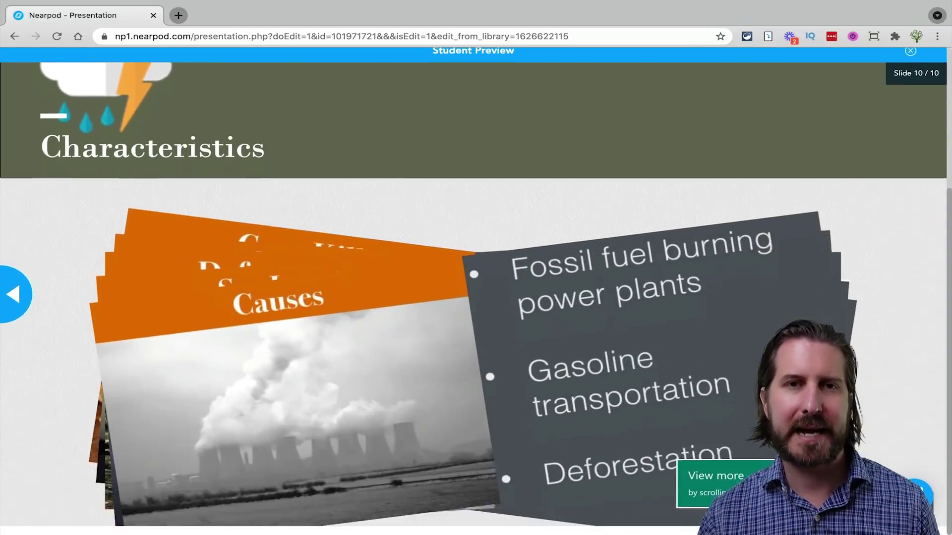
scroll(473, 297, down, 10)
scroll(473, 298, down, 5)
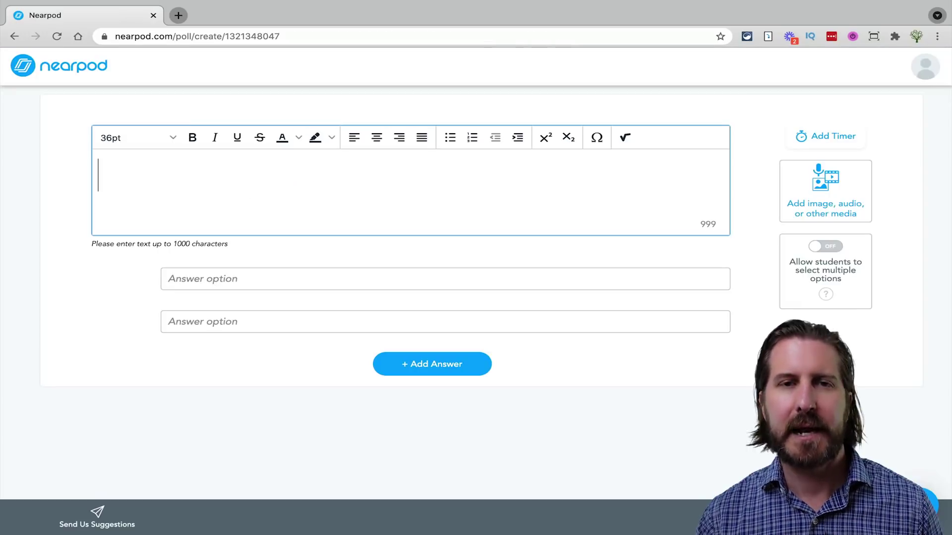
Step: Add a poll asking "Based on what you learned, how much of an impact can you personally have on climate change?"
text(Based on what you learned,)
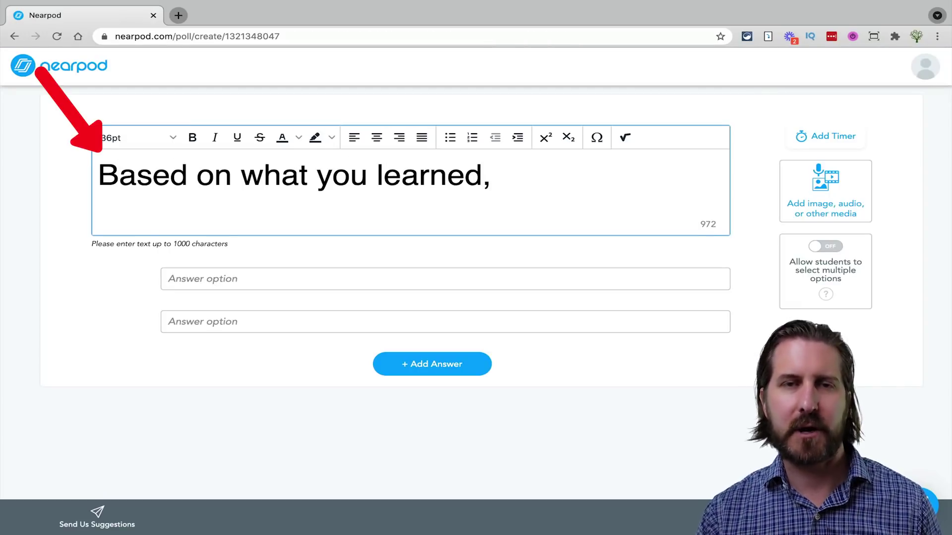
text( how much of an impact ca)
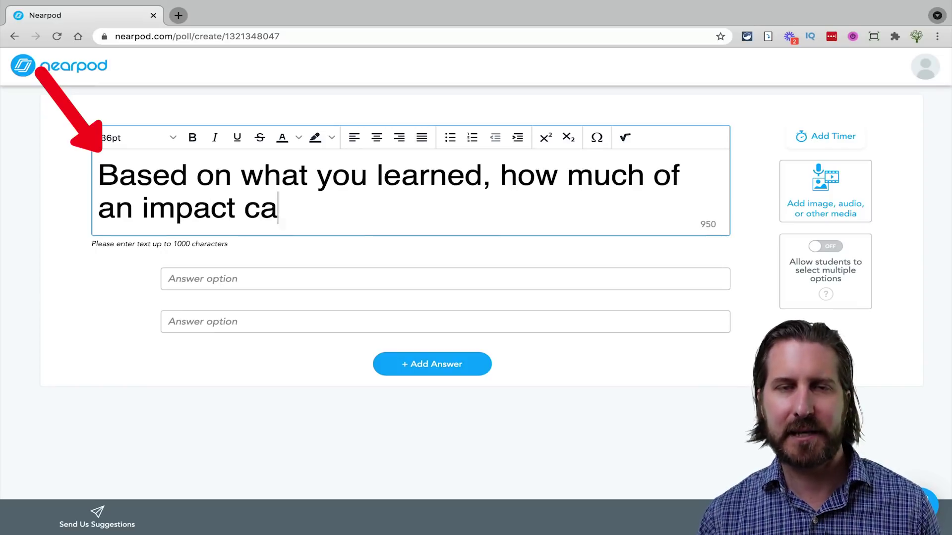
text(n you personally have on climate change?)
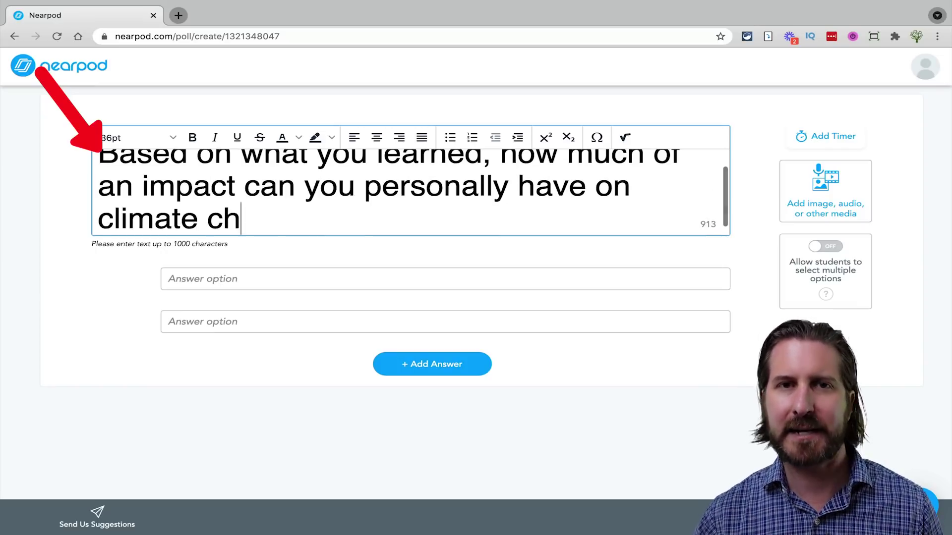
Step: Give the poll the answers "A lot!", "Some" and "A little", and choose "Some" in the student preview
click(202, 279)
text(A lot!)
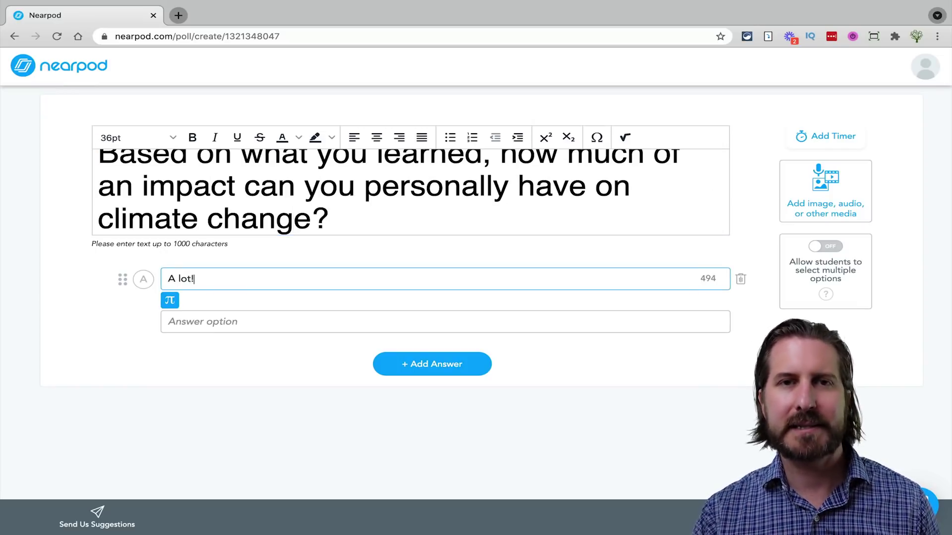
key(Return)
text(Some)
key(Return)
text(A l)
key(BackSpace)
text(lit)
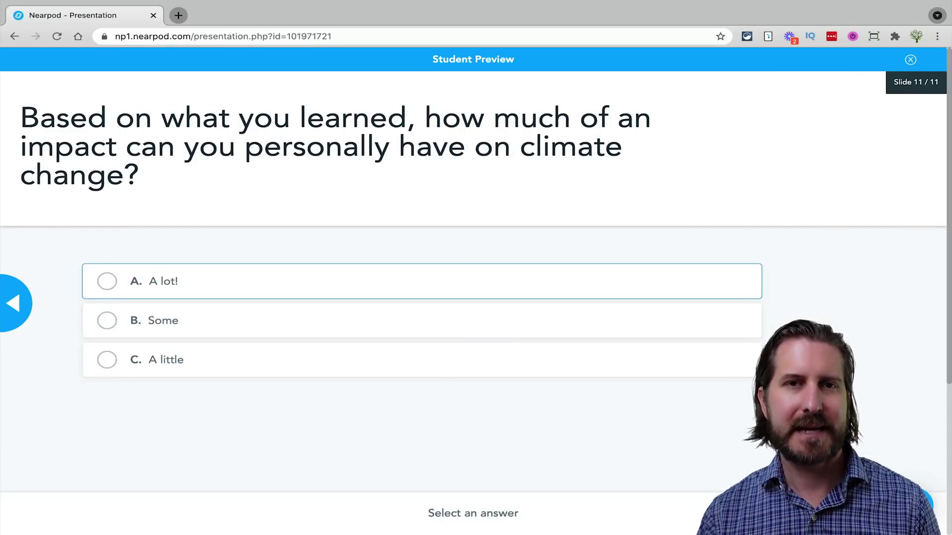
click(107, 320)
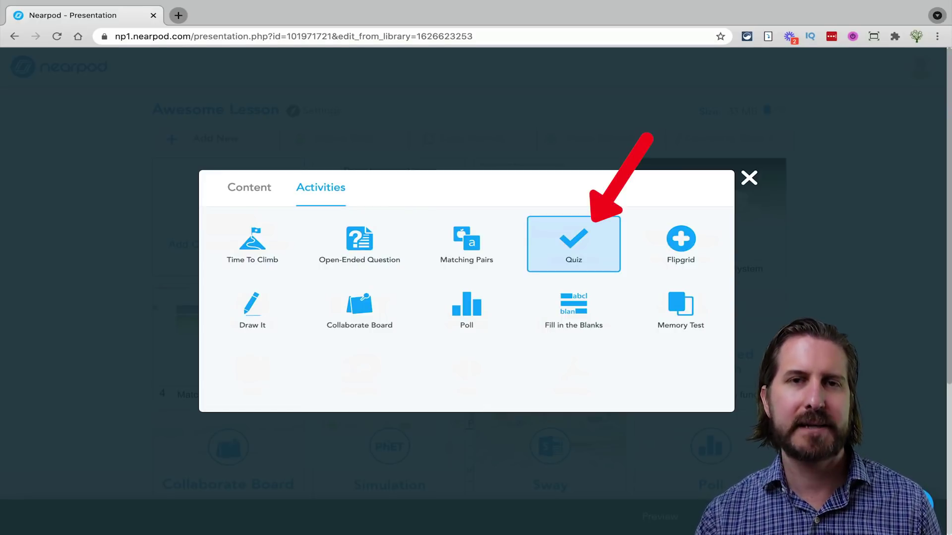
Step: Add a quiz question "What are the major causes of climate change?" with "Burning fossil fuels" and "Methane emissions" as correct answers and "Eating carrots" as incorrect
text(t ar)
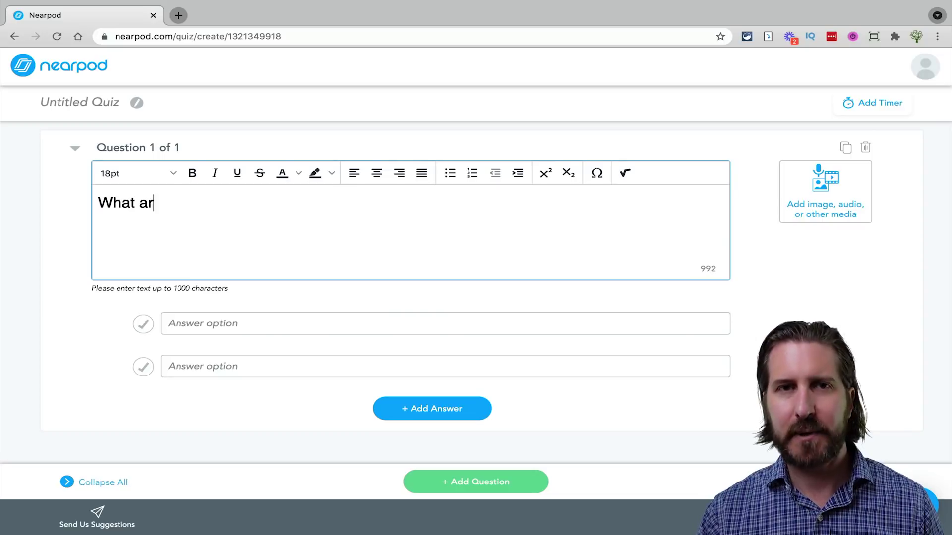
text(e the major causes of climate change?)
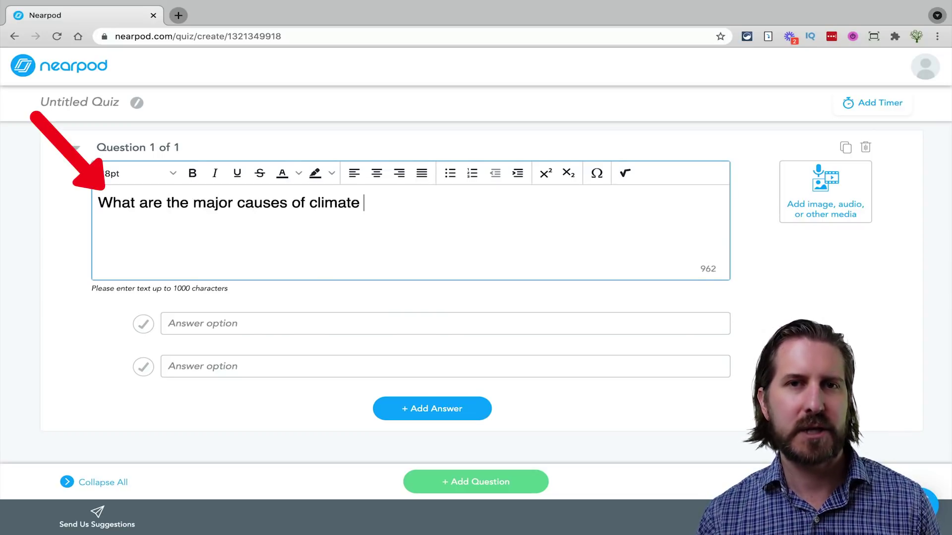
click(446, 324)
text(Burning fossile)
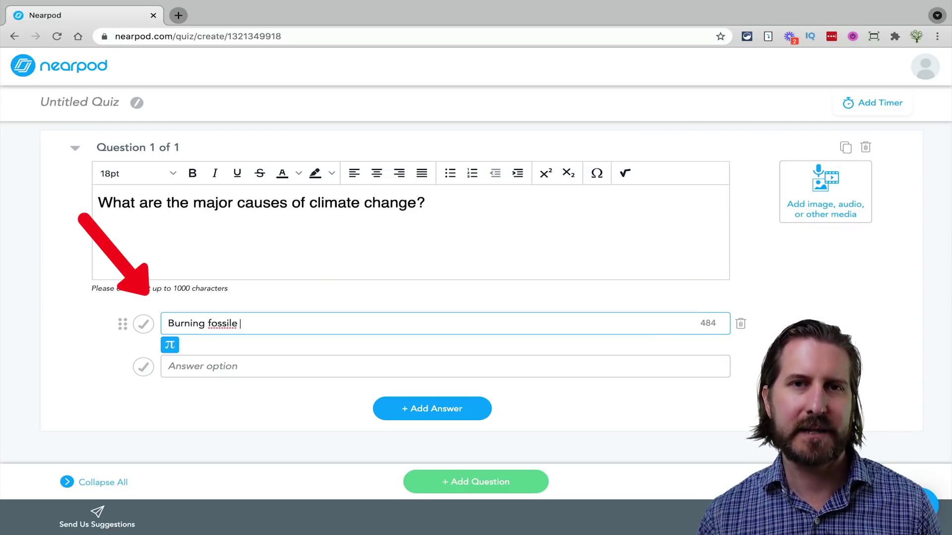
key(BackSpace)
key(BackSpace)
text(fuels)
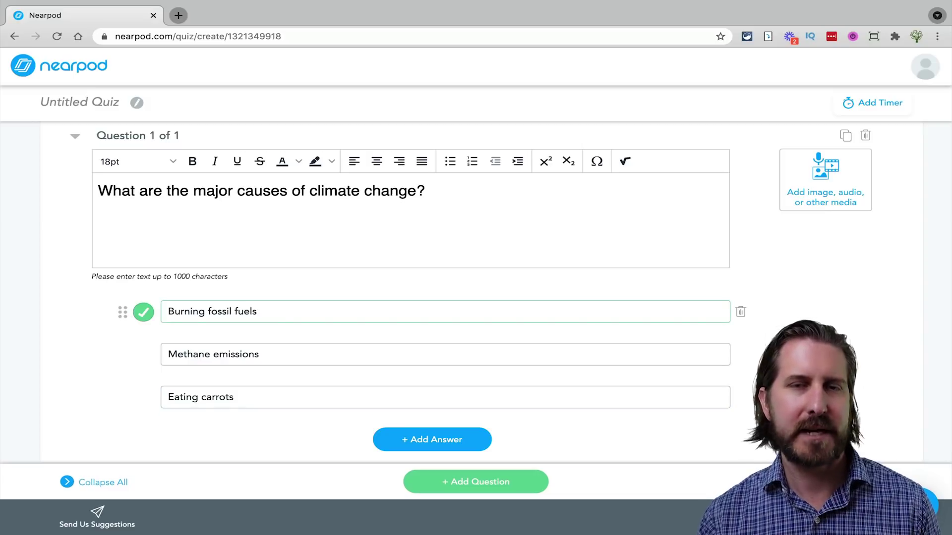
click(143, 355)
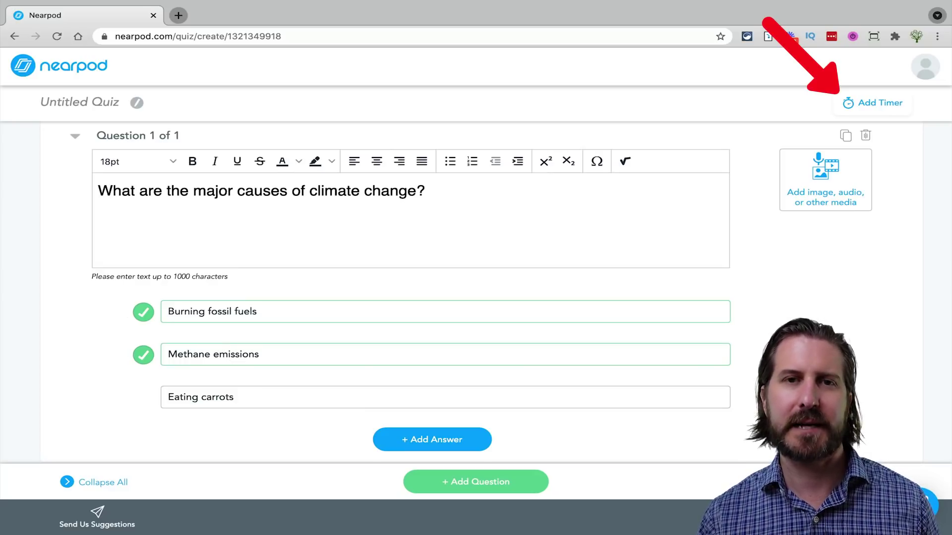
Step: Add a timer to the climate change quiz
click(872, 103)
click(447, 295)
click(440, 344)
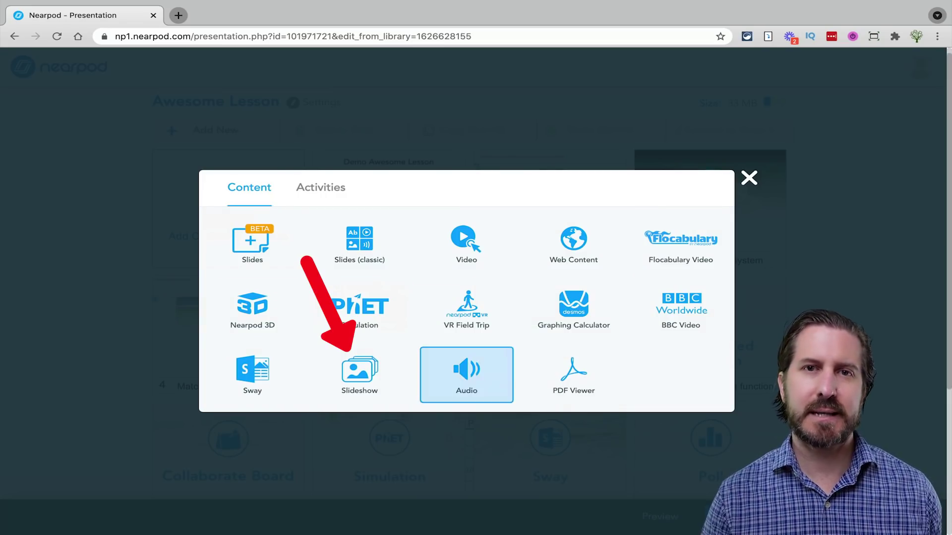
Step: Open the Slideshow, PDF Viewer and Audio content types one after another
click(359, 375)
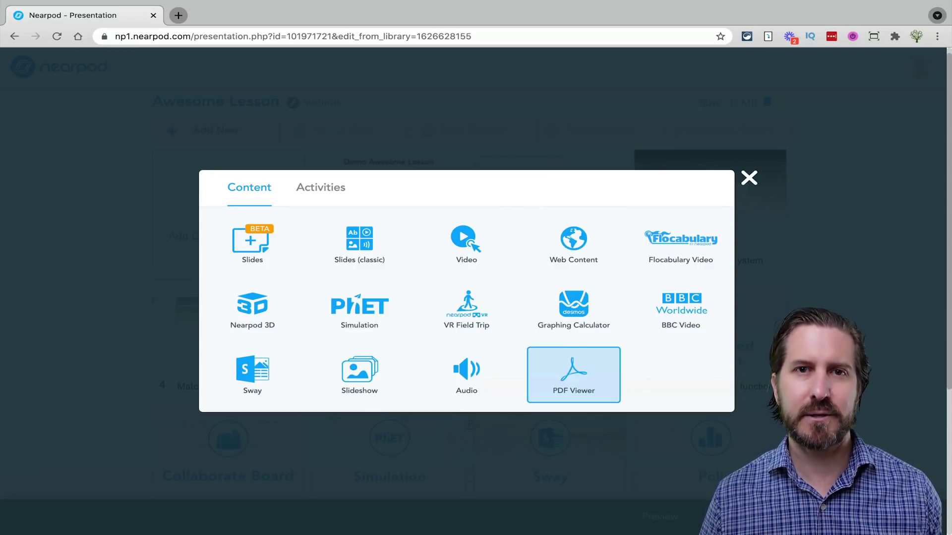
click(574, 376)
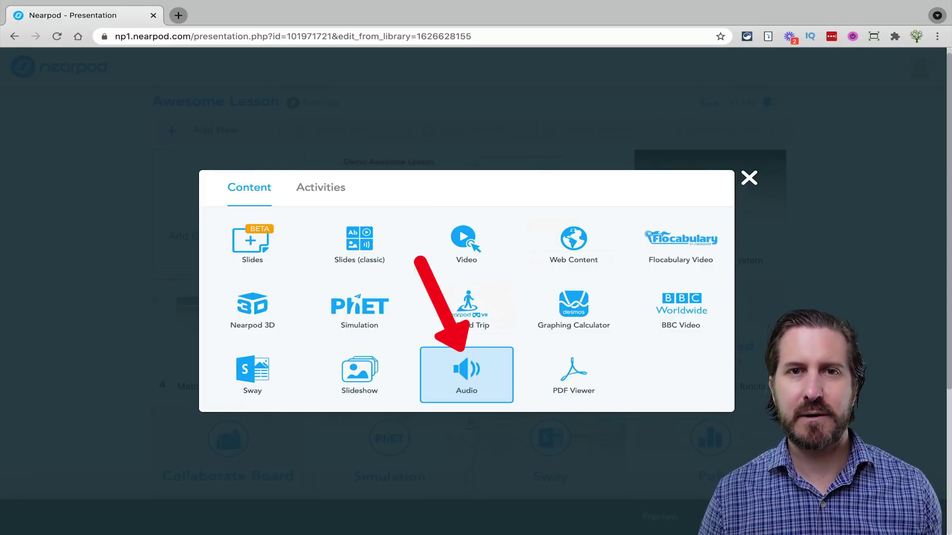
click(467, 375)
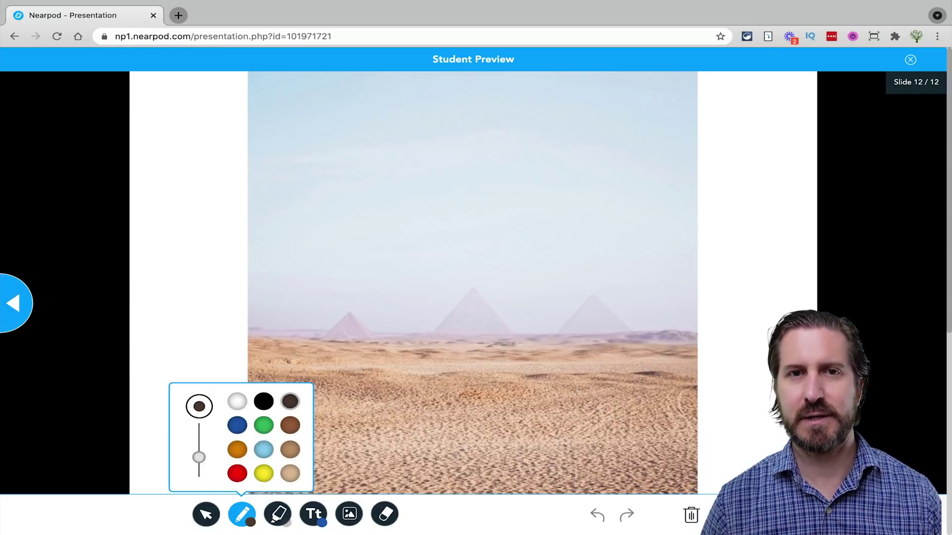
Step: Draw freehand dark brown pen strokes in the sky above the middle pyramid in the Draw It student preview
mouse_move(496, 281)
mouse_down()
mouse_move(459, 350)
mouse_move(492, 290)
mouse_move(522, 168)
mouse_up()
mouse_move(531, 140)
mouse_down()
mouse_move(531, 172)
mouse_move(536, 161)
mouse_up()
drag(545, 161, 560, 189)
drag(550, 168, 572, 218)
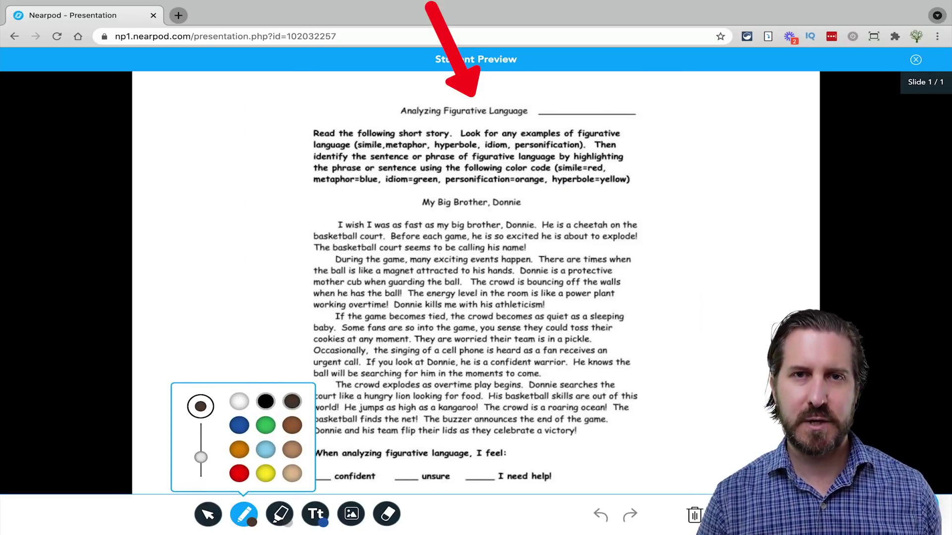
Step: With the thinnest pen, mark "kills me with his athleticism!" with a line out to the margin and add the text "Hyperbole" there
drag(201, 457, 201, 475)
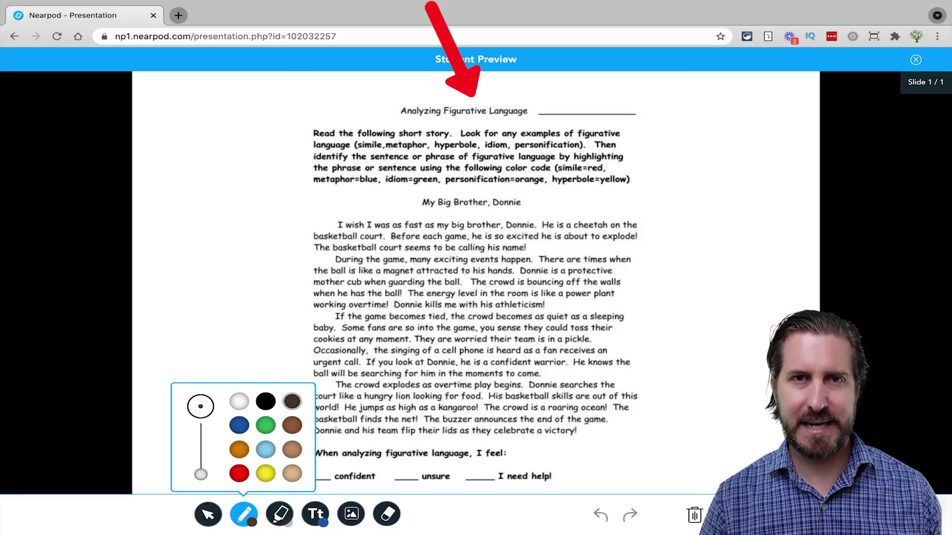
mouse_move(550, 303)
mouse_down()
mouse_move(425, 299)
mouse_move(456, 312)
mouse_move(548, 310)
mouse_move(655, 288)
mouse_move(677, 241)
mouse_up()
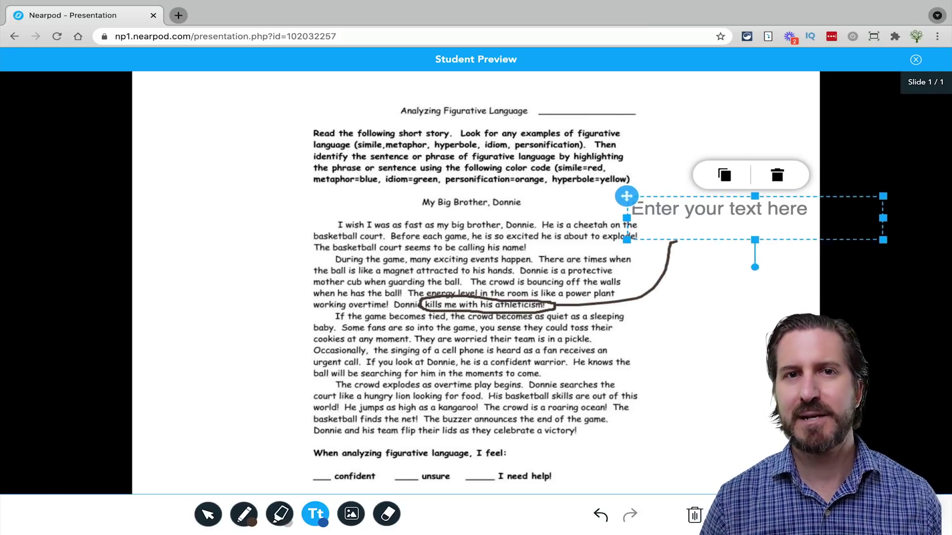
text(Hyper)
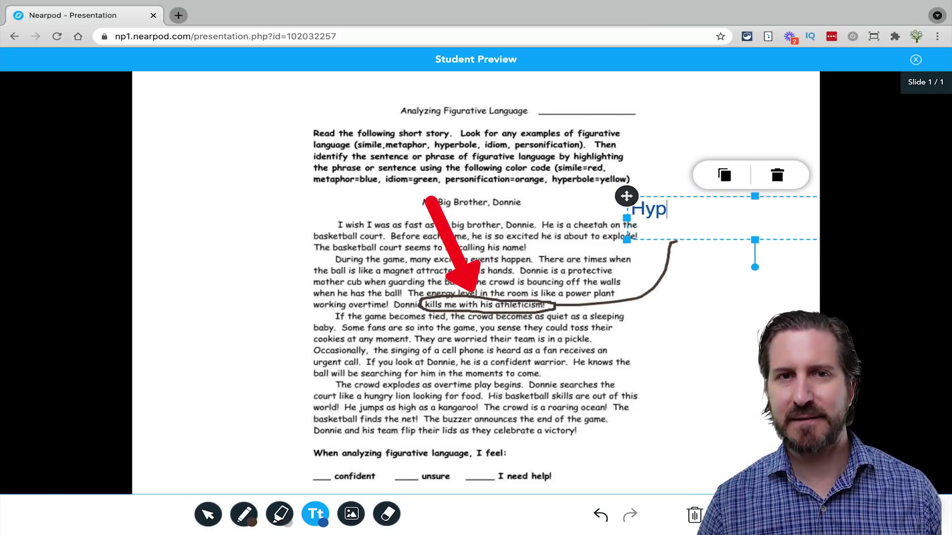
text(bole)
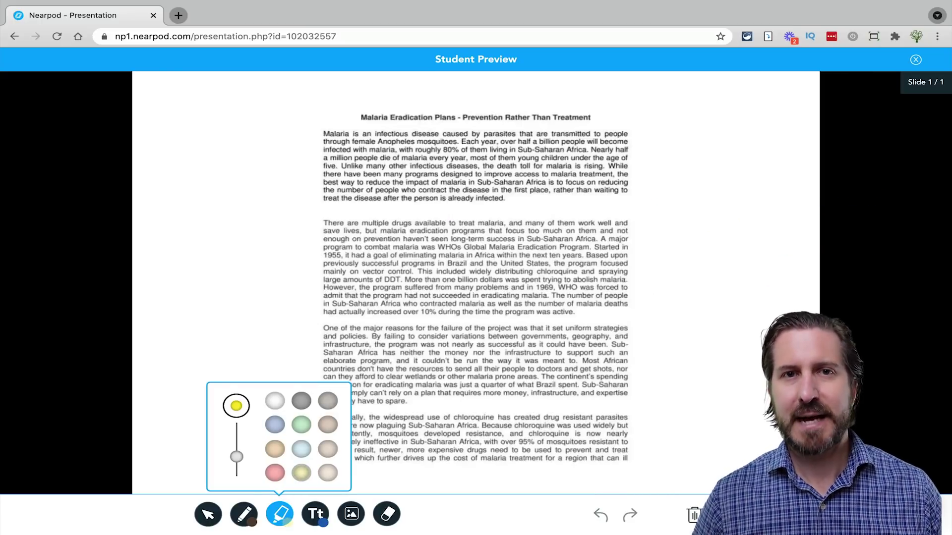
Step: Highlight in yellow the line about reducing the impact of malaria in Sub-Saharan Africa in the first paragraph
drag(323, 185, 628, 183)
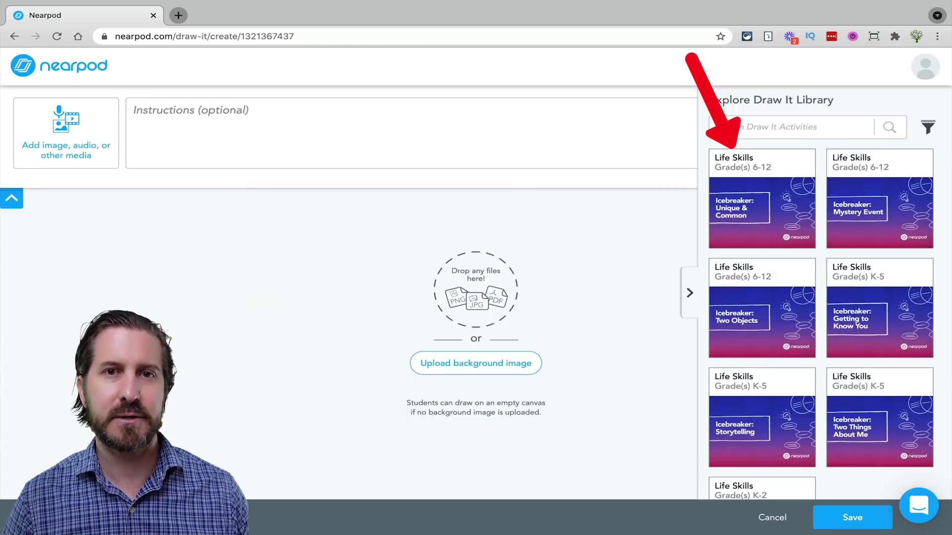
Step: Search the Draw It library for "cause and effect", apply the English Language Arts K-12 Cause & Effect template and collapse the library
text(cause and effect)
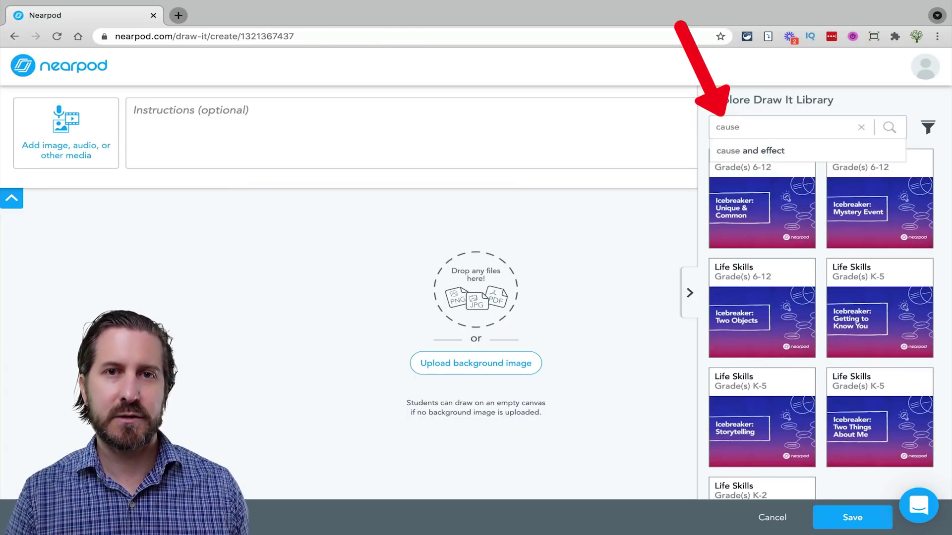
click(751, 150)
click(762, 208)
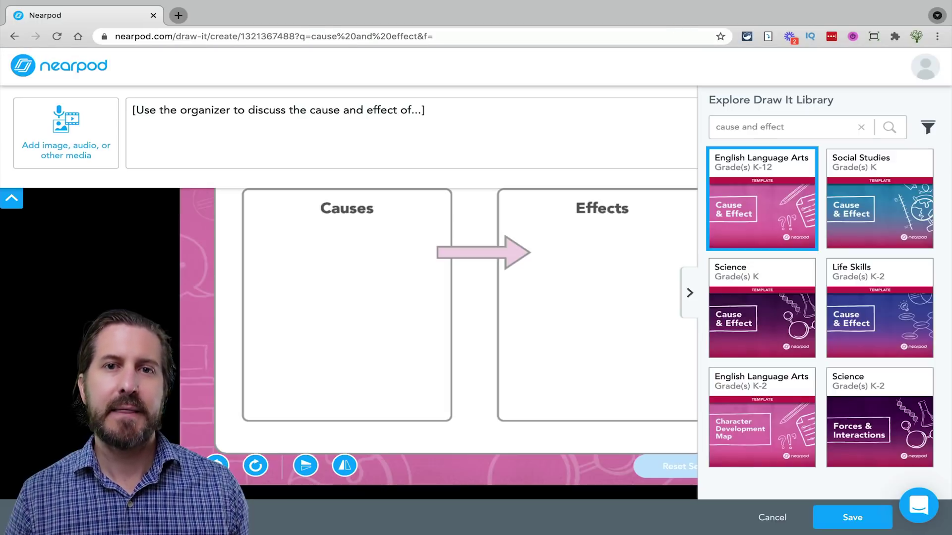
click(690, 293)
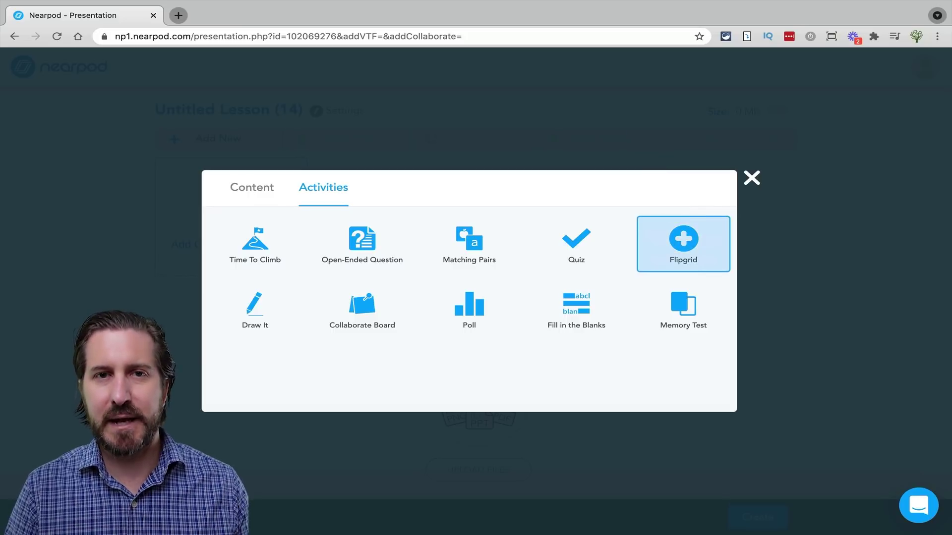
Step: Start adding a Flipgrid activity to the untitled lesson
click(683, 245)
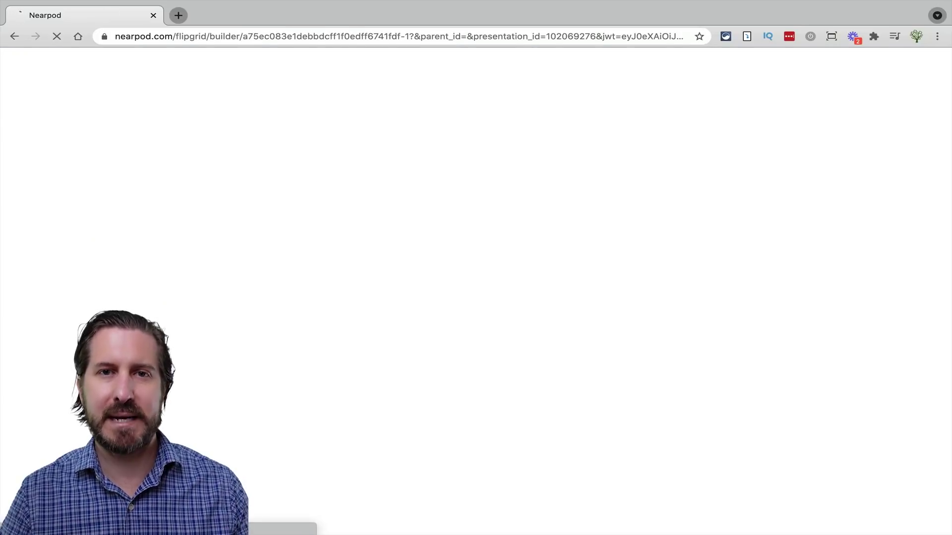